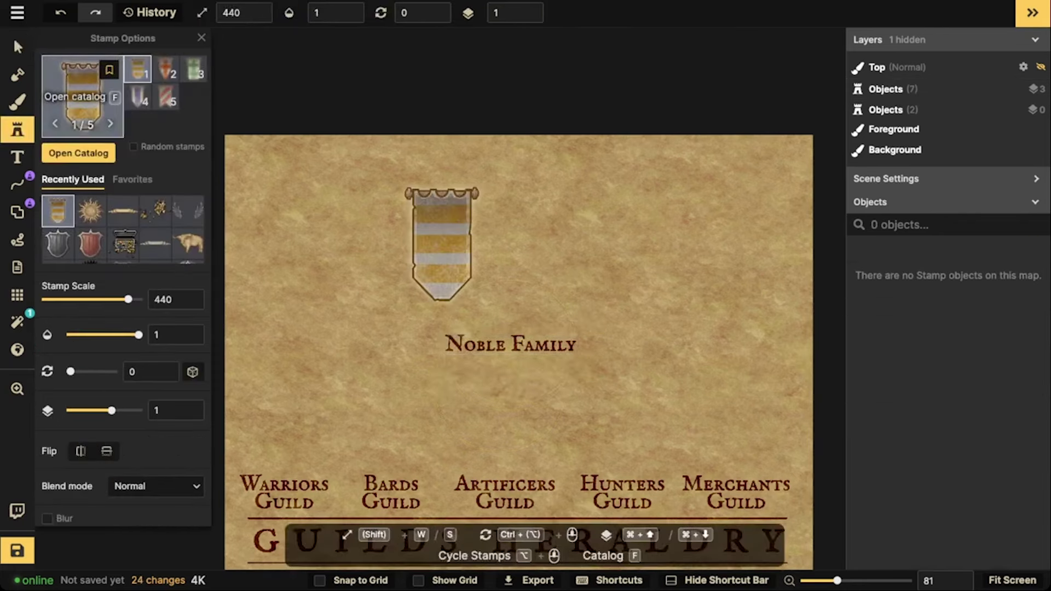
Open the Fantasy World Heraldry stamps in the catalog and expand all assets to browse the shields, ornaments and banners
{"action": "key", "text": "f"}
{"action": "left_click", "coordinate": [55, 336]}
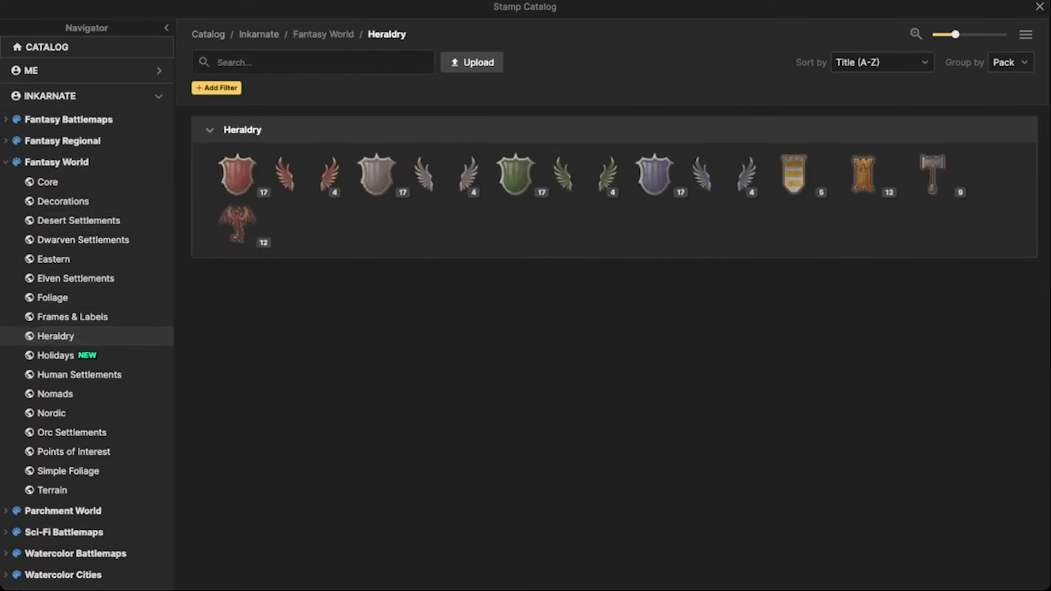
{"action": "left_click", "coordinate": [1025, 34]}
{"action": "left_click", "coordinate": [972, 79]}
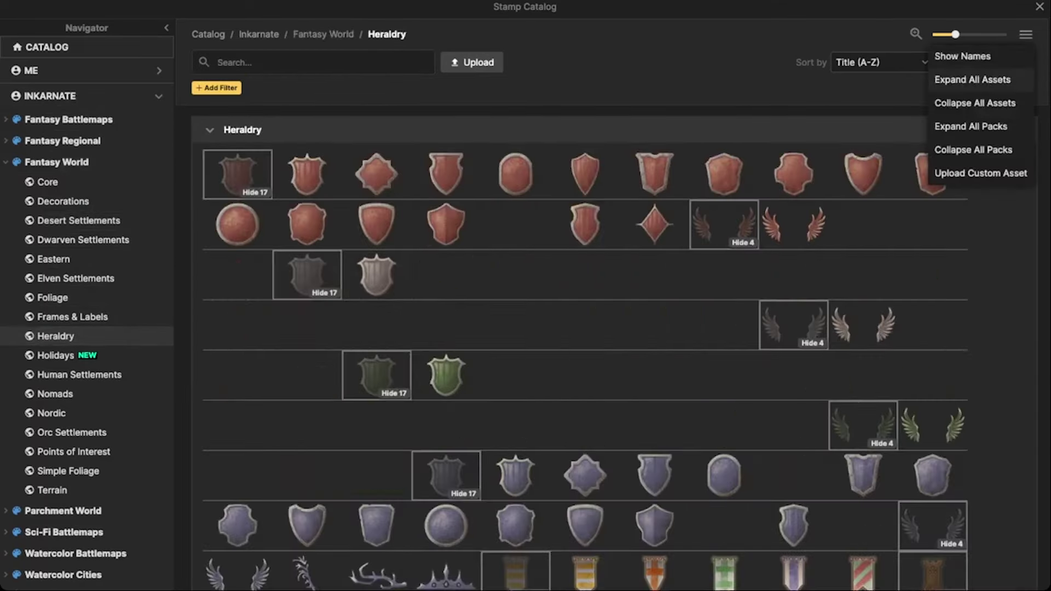
{"action": "scroll", "coordinate": [585, 391], "scroll_direction": "down", "scroll_amount": 3}
{"action": "scroll", "coordinate": [584, 391], "scroll_direction": "up", "scroll_amount": 3}
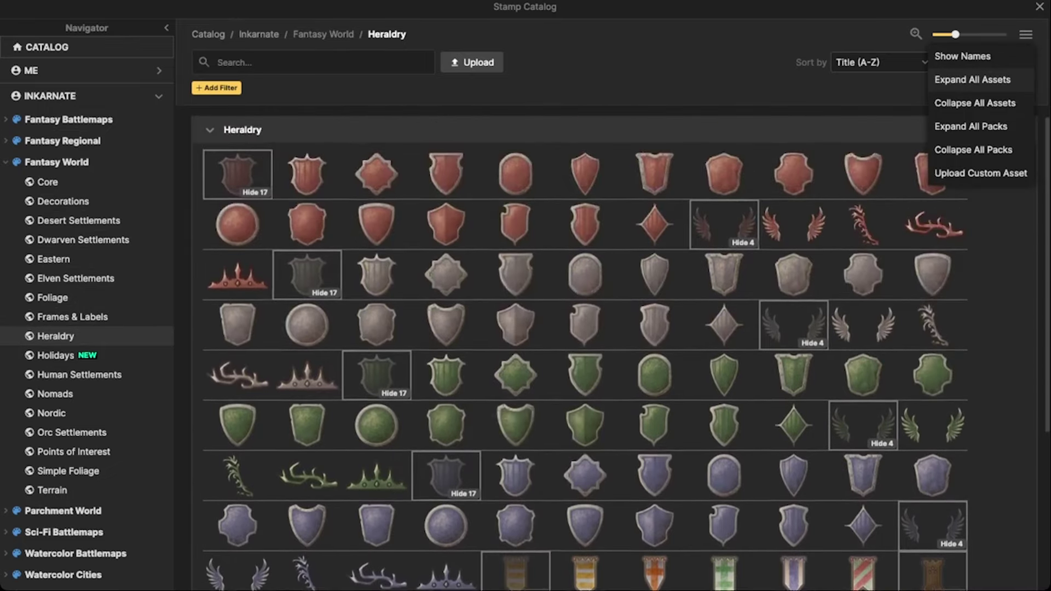
{"action": "scroll", "coordinate": [446, 342], "scroll_direction": "down", "scroll_amount": 3}
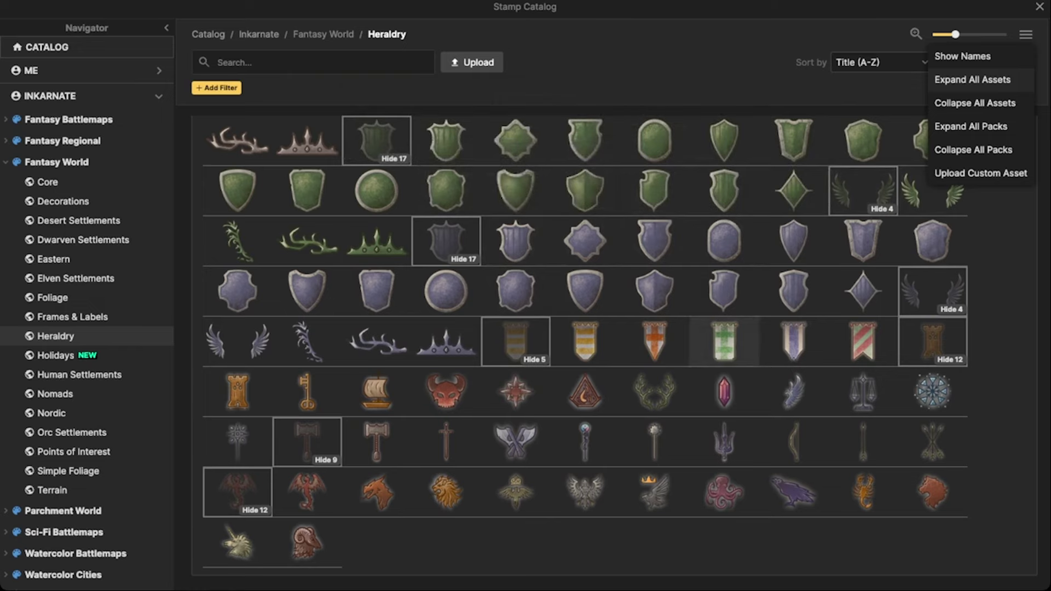
{"action": "scroll", "coordinate": [724, 342], "scroll_direction": "up", "scroll_amount": 5}
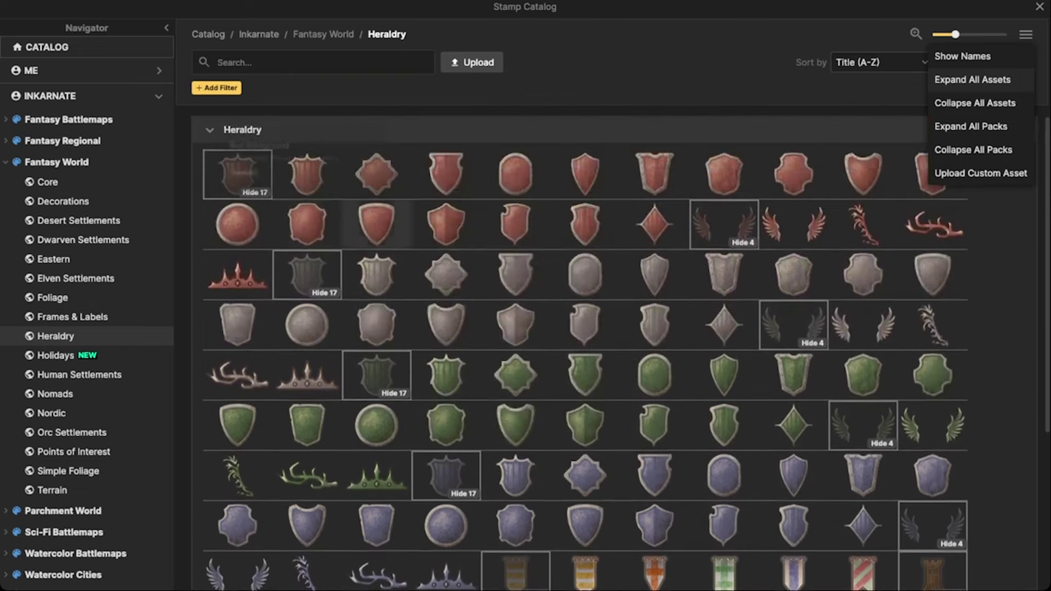
Place the red shield background stamp (variant 14 of 17) at scale 500 above the Noble Family text
{"action": "left_click", "coordinate": [446, 223]}
{"action": "scroll", "coordinate": [462, 213], "scroll_direction": "up", "scroll_amount": 1}
{"action": "key", "text": "w"}
{"action": "key", "text": "w"}
{"action": "key", "text": "w"}
{"action": "key", "text": "w"}
{"action": "key", "text": "w"}
{"action": "key", "text": "w"}
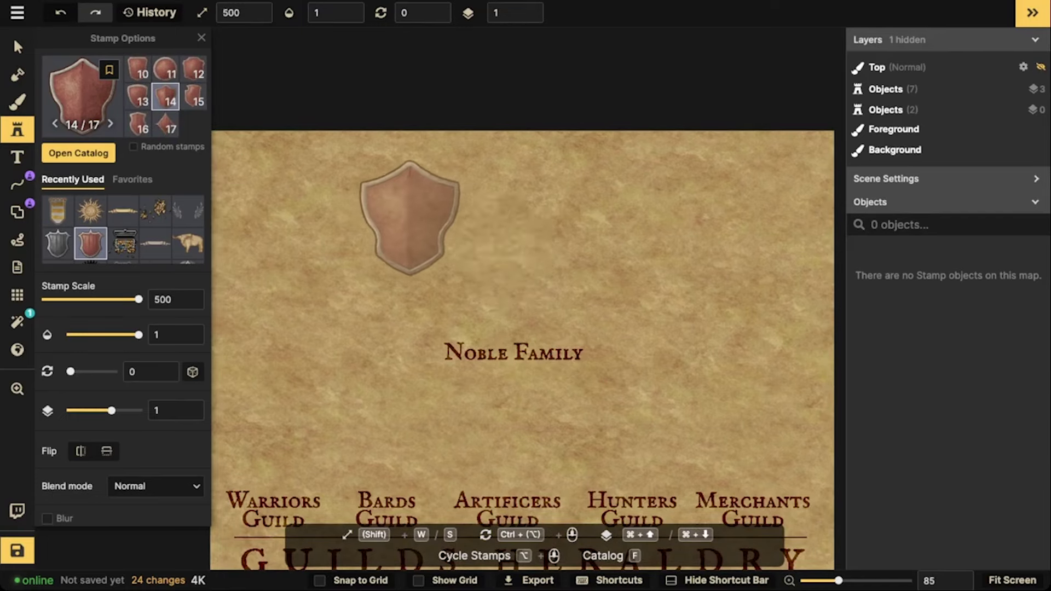
{"action": "left_click", "coordinate": [510, 255]}
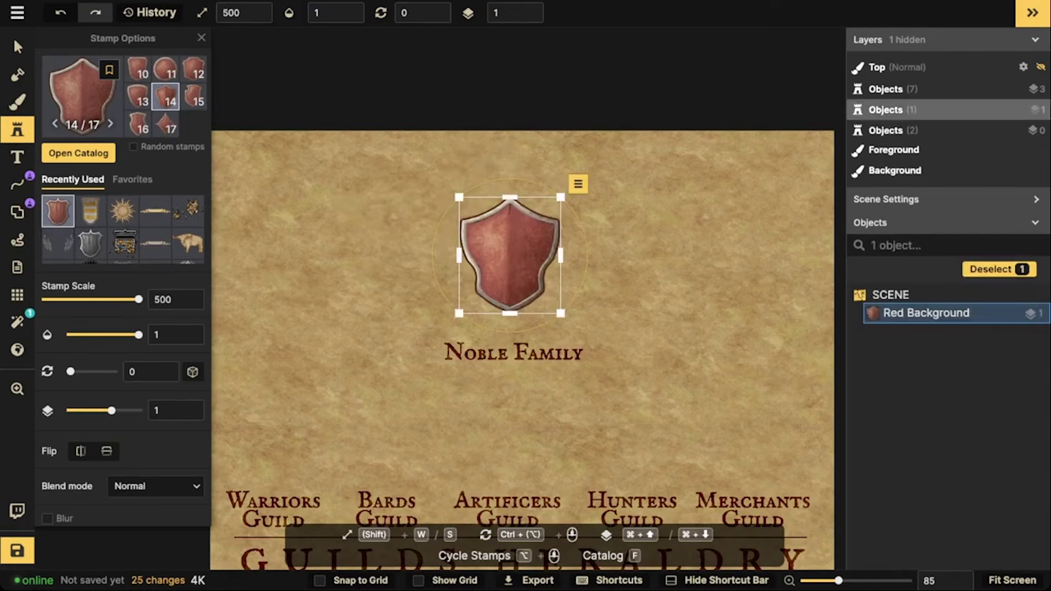
Center the shield over the Noble Family text and move the text farther down, leaving a gap below the shield
{"action": "left_click", "coordinate": [18, 47]}
{"action": "scroll", "coordinate": [460, 257], "scroll_direction": "up", "scroll_amount": 3}
{"action": "left_click_drag", "start_coordinate": [515, 255], "coordinate": [521, 269]}
{"action": "left_click", "coordinate": [267, 12]}
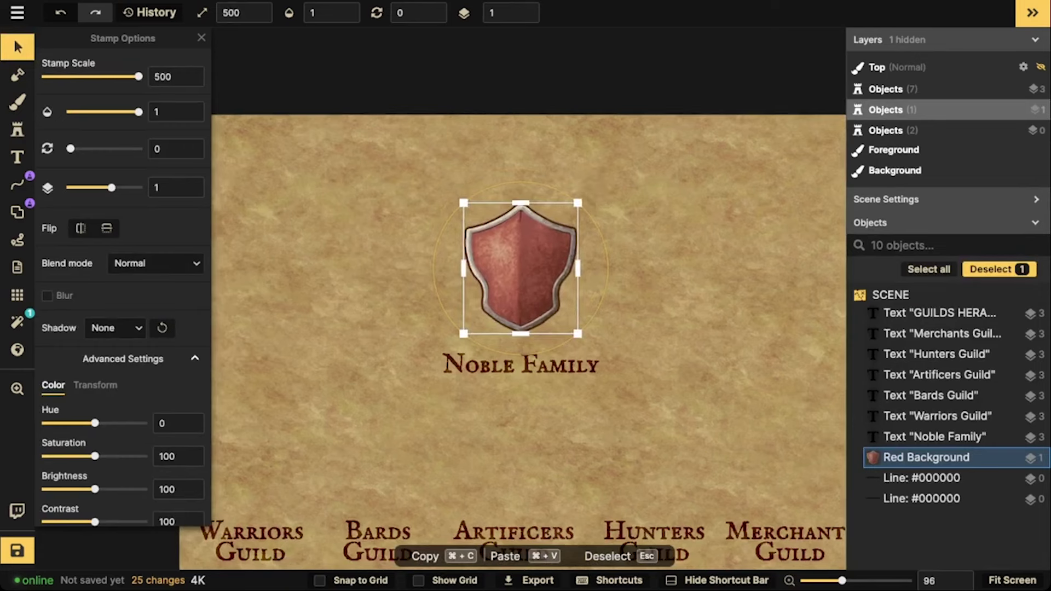
{"action": "left_click", "coordinate": [521, 365], "text": "shift"}
{"action": "left_click_drag", "start_coordinate": [521, 364], "coordinate": [521, 433]}
{"action": "key", "text": "Down"}
Nudge the red shield slightly upward above the Noble Family text
{"action": "left_click", "coordinate": [521, 340]}
{"action": "left_click_drag", "start_coordinate": [521, 339], "coordinate": [522, 329]}
{"action": "scroll", "coordinate": [519, 324], "scroll_direction": "up", "scroll_amount": 5}
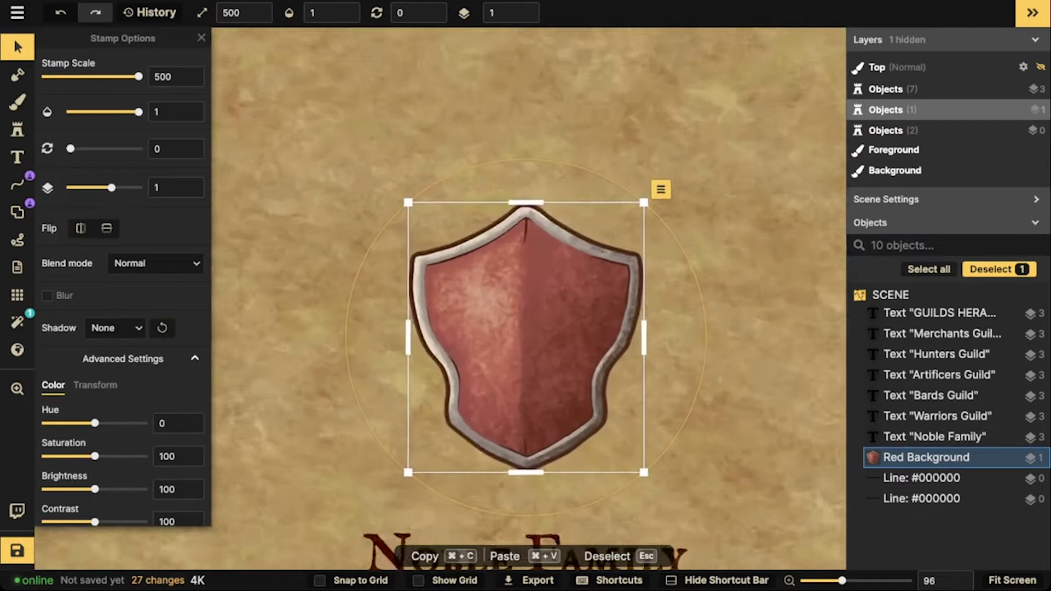
{"action": "scroll", "coordinate": [521, 329], "scroll_direction": "up", "scroll_amount": 10}
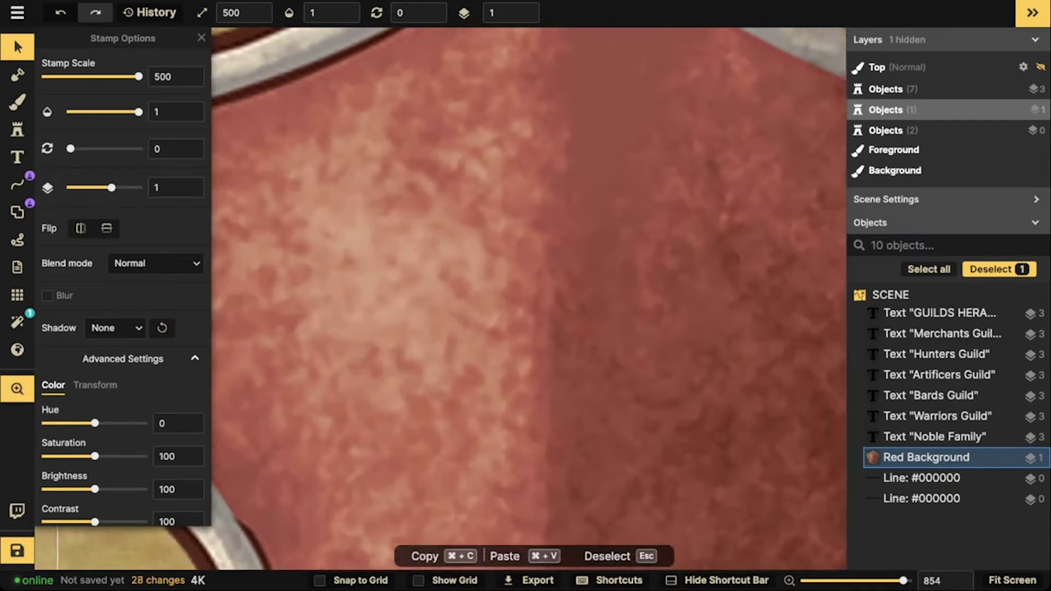
{"action": "left_click_drag", "start_coordinate": [521, 328], "coordinate": [505, 360]}
{"action": "scroll", "coordinate": [441, 283], "scroll_direction": "down", "scroll_amount": 6}
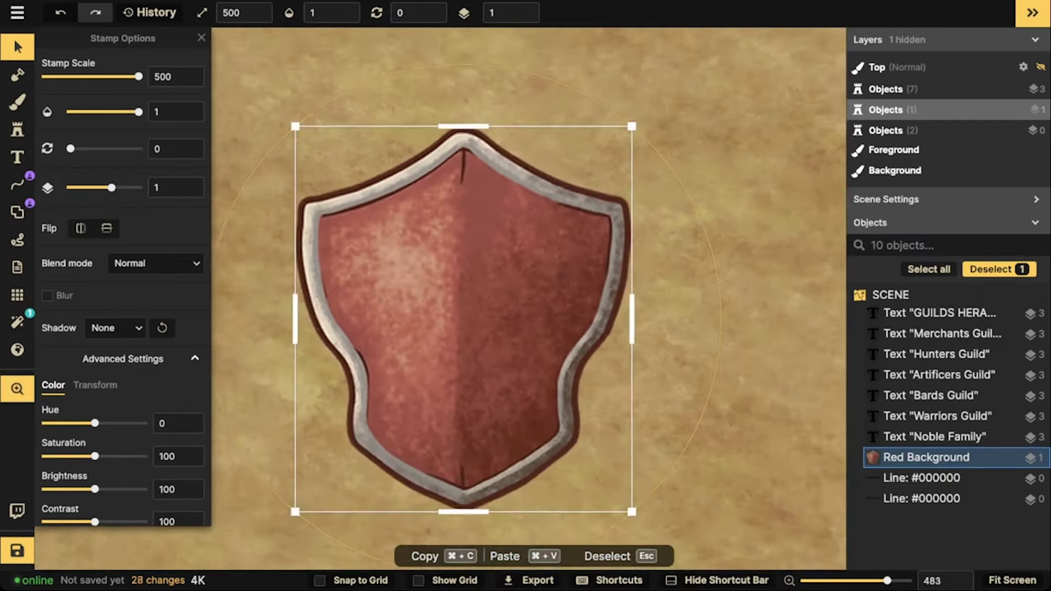
{"action": "left_click_drag", "start_coordinate": [442, 283], "coordinate": [475, 273]}
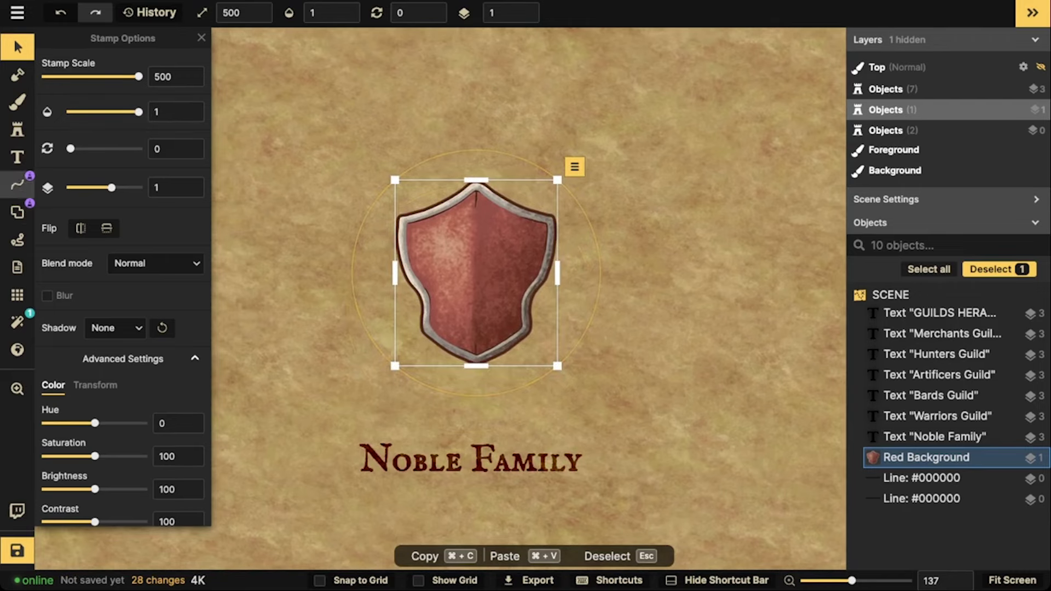
Place the leafy Modular Piece Red stamp at scale 460 on layer 0, behind the shield's left side
{"action": "left_click", "coordinate": [18, 130]}
{"action": "left_click", "coordinate": [82, 90]}
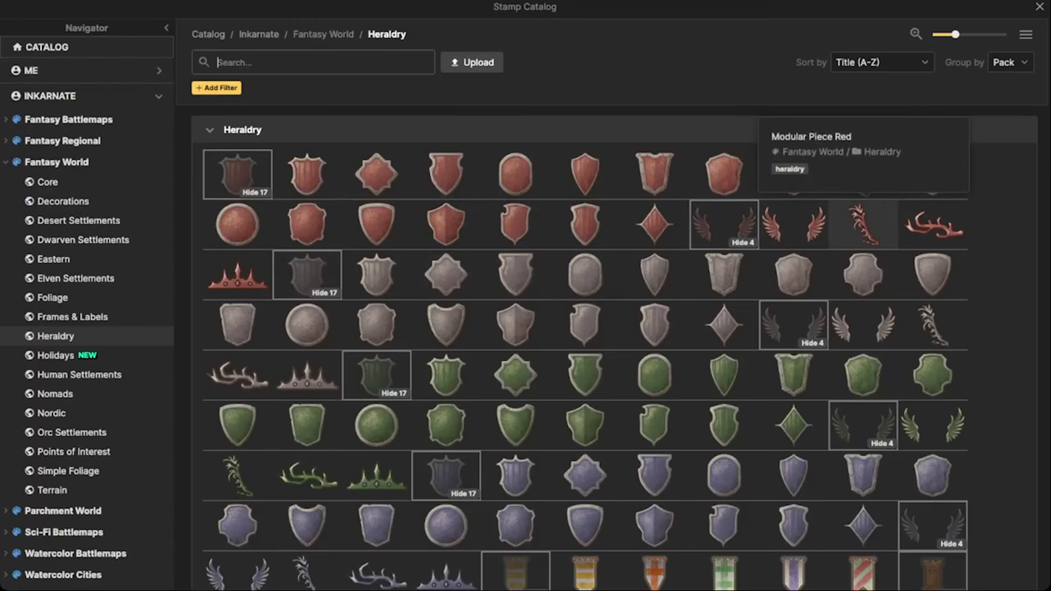
{"action": "left_click", "coordinate": [863, 222]}
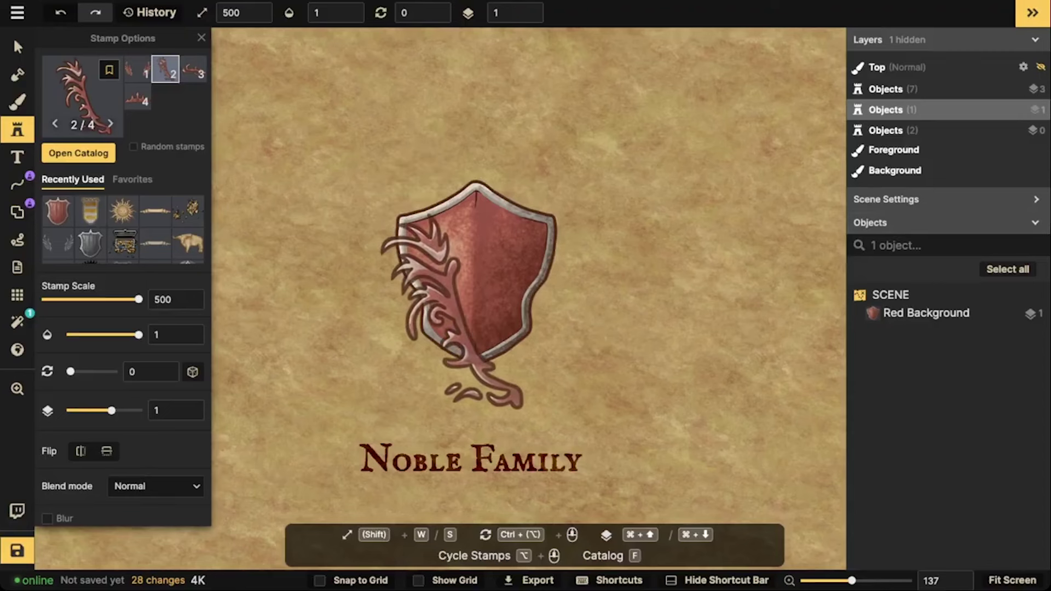
{"action": "left_click", "coordinate": [530, 17]}
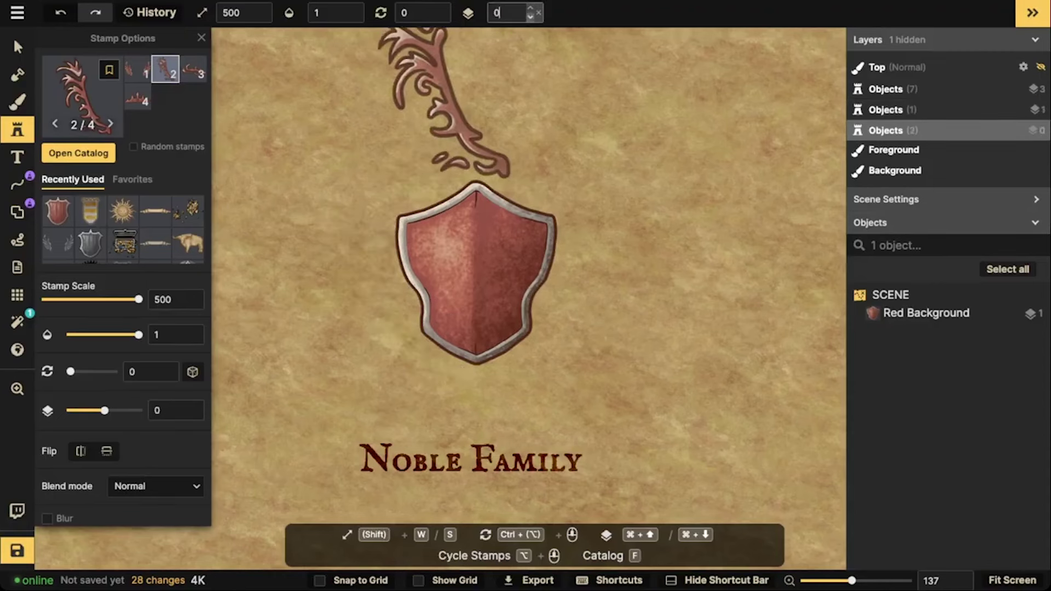
{"action": "key", "text": "s"}
{"action": "key", "text": "s"}
{"action": "key", "text": "s"}
{"action": "key", "text": "s"}
{"action": "left_click", "coordinate": [386, 289]}
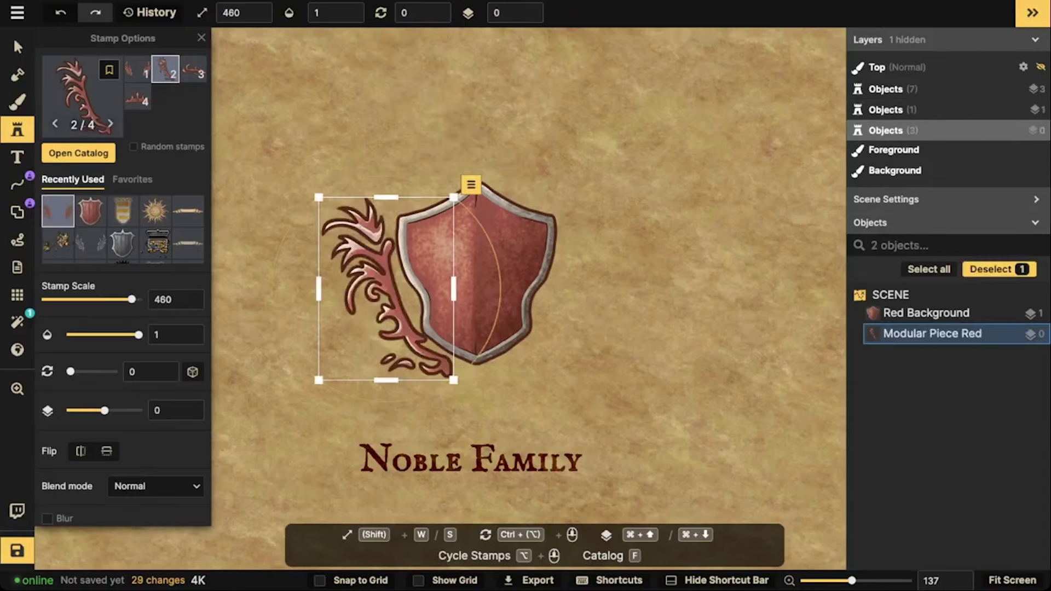
Place a horizontally flipped copy of the leafy ornament behind the shield's right side and deselect it
{"action": "left_click", "coordinate": [81, 451]}
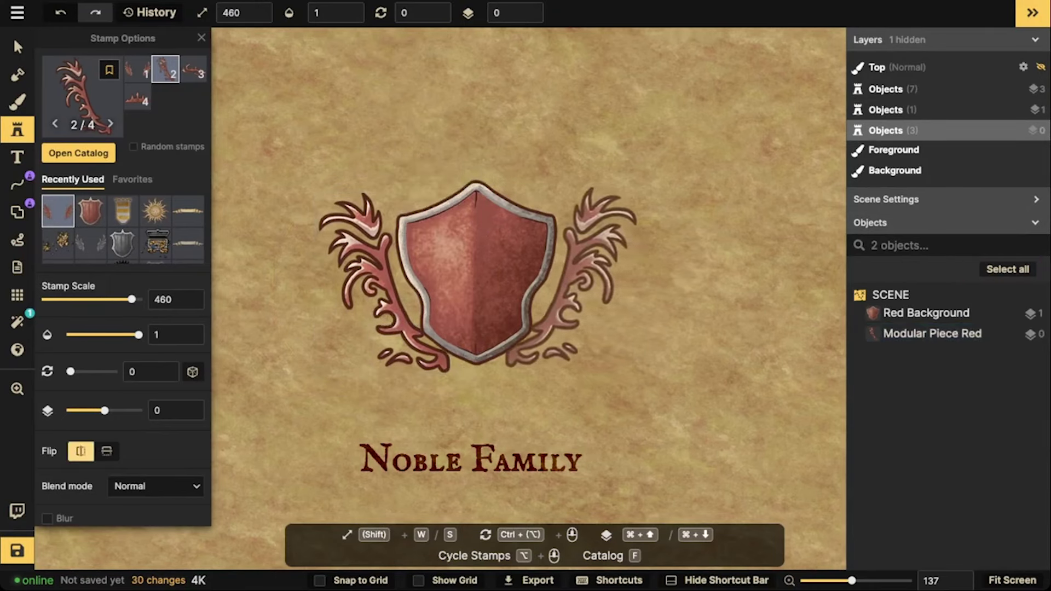
{"action": "left_click", "coordinate": [571, 281]}
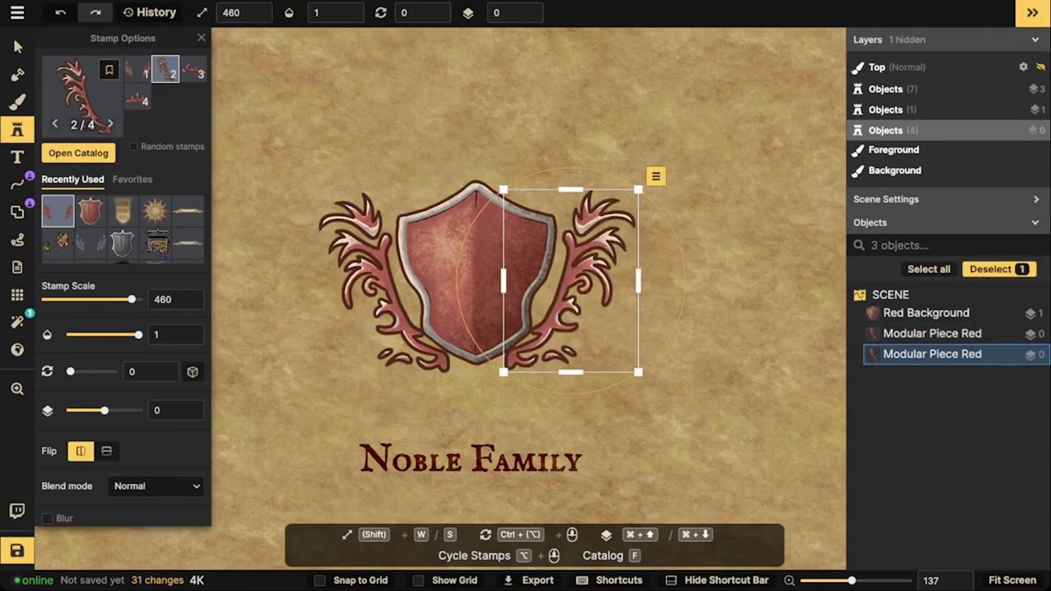
{"action": "key", "text": "Escape"}
{"action": "scroll", "coordinate": [336, 145], "scroll_direction": "down", "scroll_amount": 2}
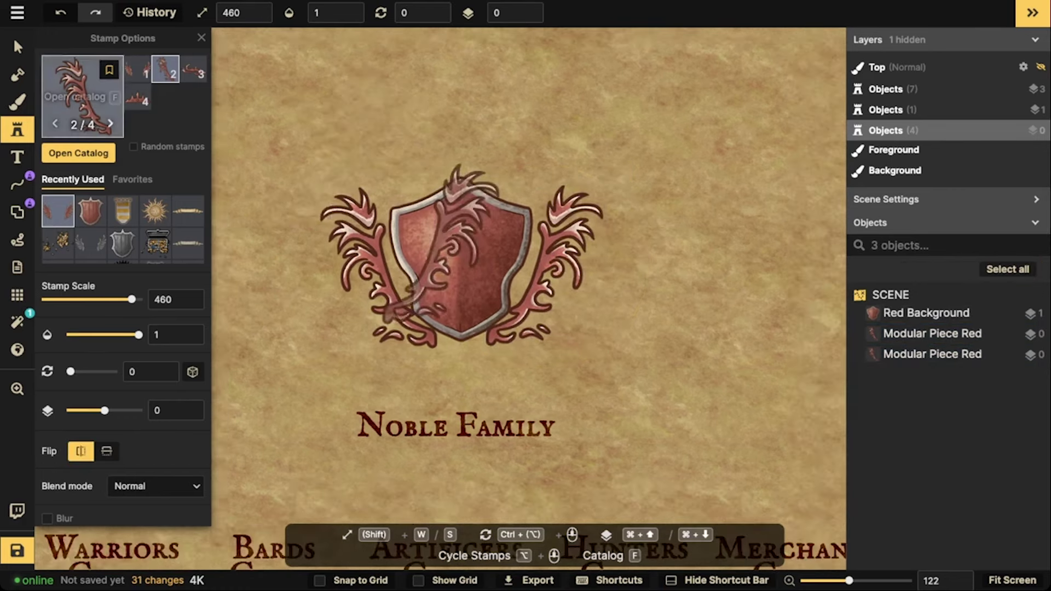
Show the grid and move the shield with both side ornaments so the shield's centerline sits on a grid line
{"action": "left_click", "coordinate": [18, 295]}
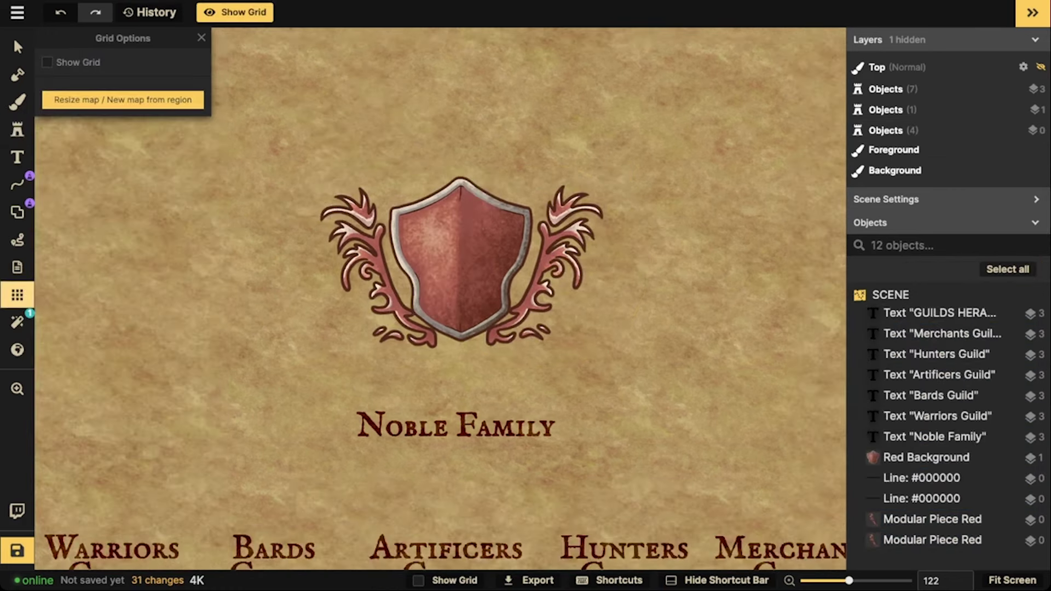
{"action": "left_click", "coordinate": [47, 63]}
{"action": "left_click", "coordinate": [18, 47]}
{"action": "left_click_drag", "start_coordinate": [336, 176], "coordinate": [605, 353]}
{"action": "mouse_move", "coordinate": [463, 304]}
{"action": "left_mouse_down"}
{"action": "mouse_move", "coordinate": [471, 287]}
{"action": "mouse_move", "coordinate": [469, 306]}
{"action": "left_mouse_up"}
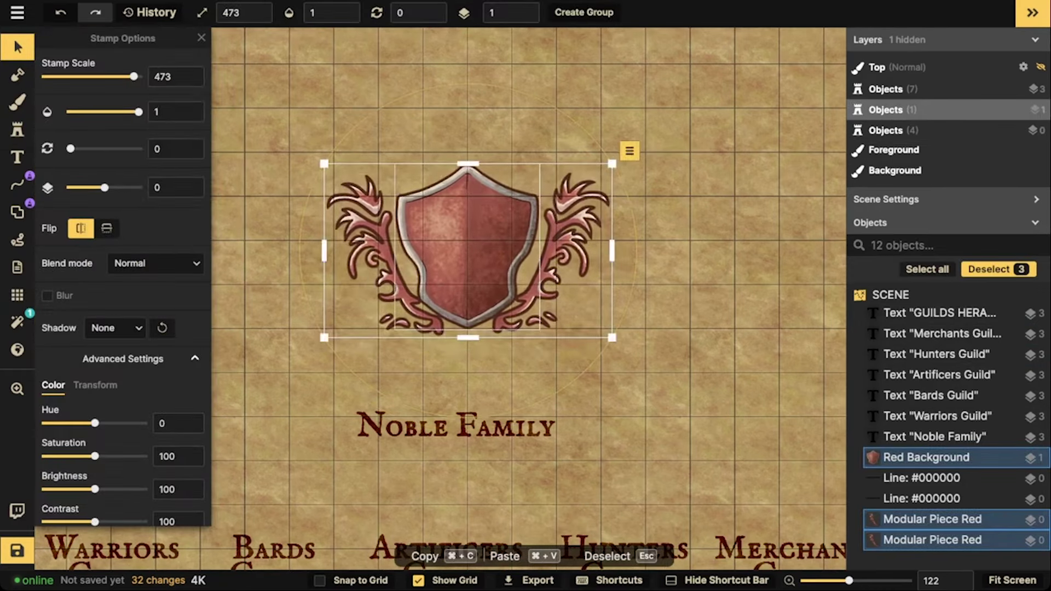
Align the two leafy side ornaments with each other using Center Vertically
{"action": "left_click", "coordinate": [368, 246]}
{"action": "left_click", "coordinate": [569, 246], "text": "shift"}
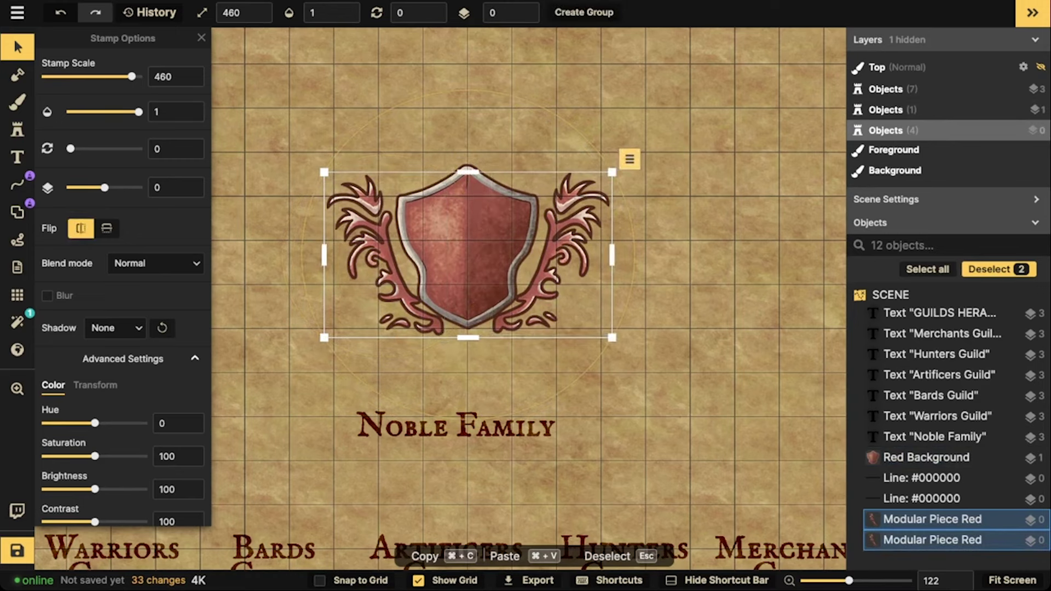
{"action": "left_click", "coordinate": [629, 159]}
{"action": "mouse_move", "coordinate": [657, 182]}
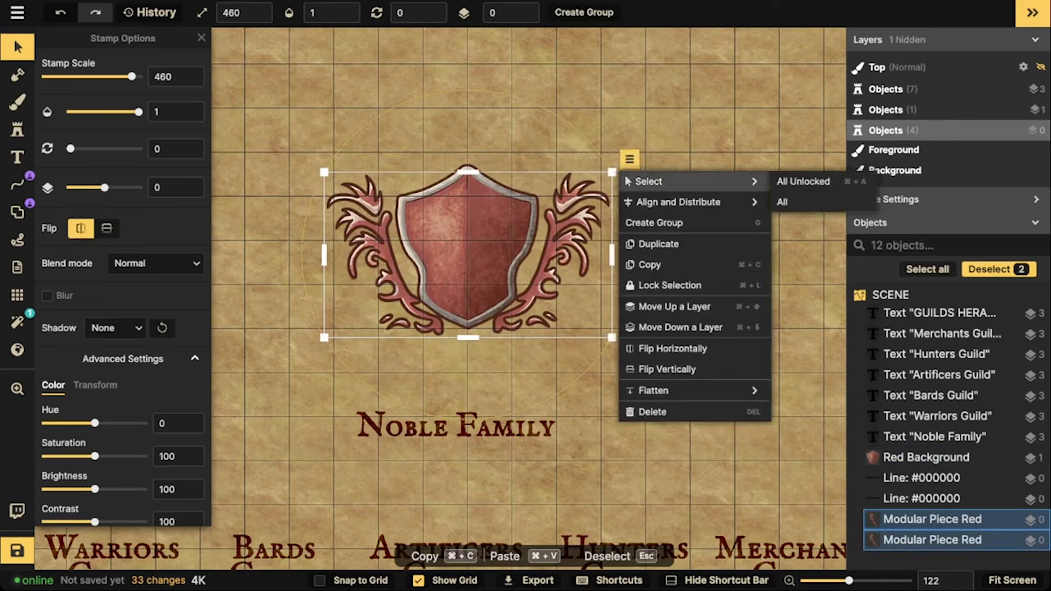
{"action": "mouse_move", "coordinate": [679, 202]}
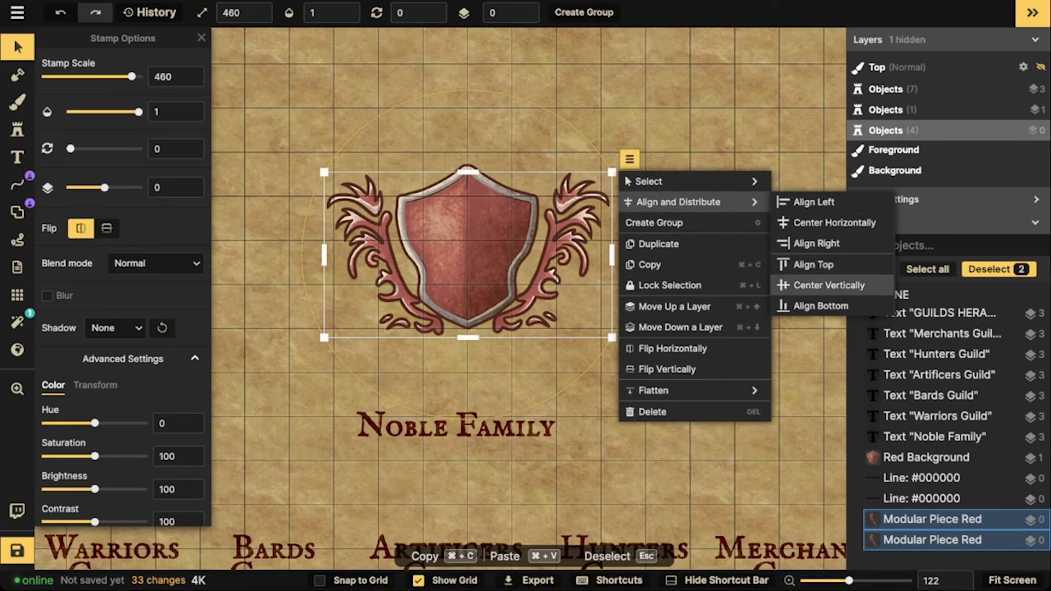
{"action": "left_click", "coordinate": [830, 285]}
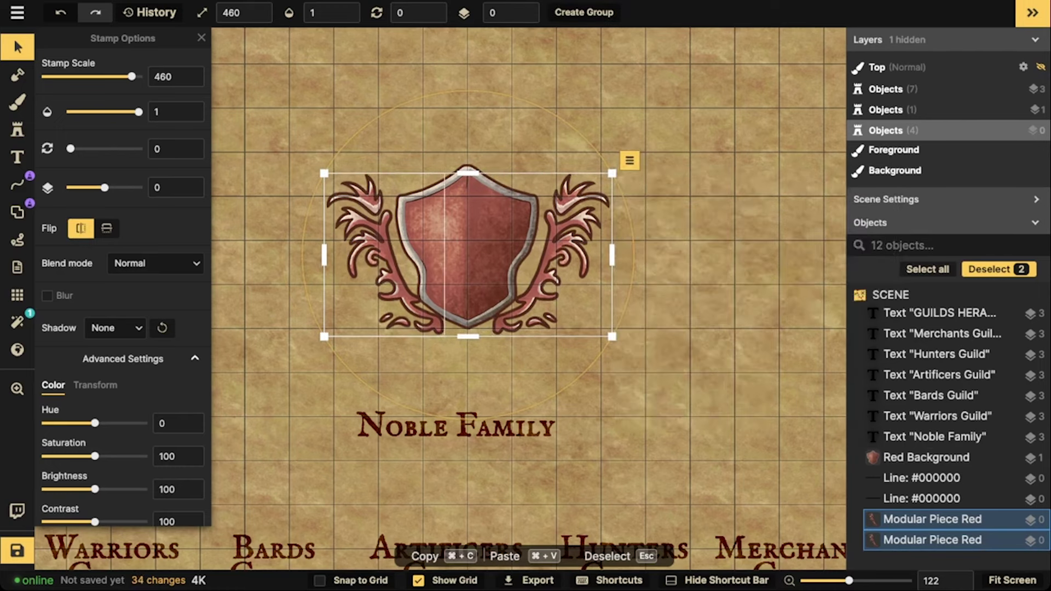
Align the shield and both side ornaments together using Center Vertically, and clear the selection
{"action": "left_click_drag", "start_coordinate": [290, 163], "coordinate": [575, 306]}
{"action": "left_click", "coordinate": [629, 151]}
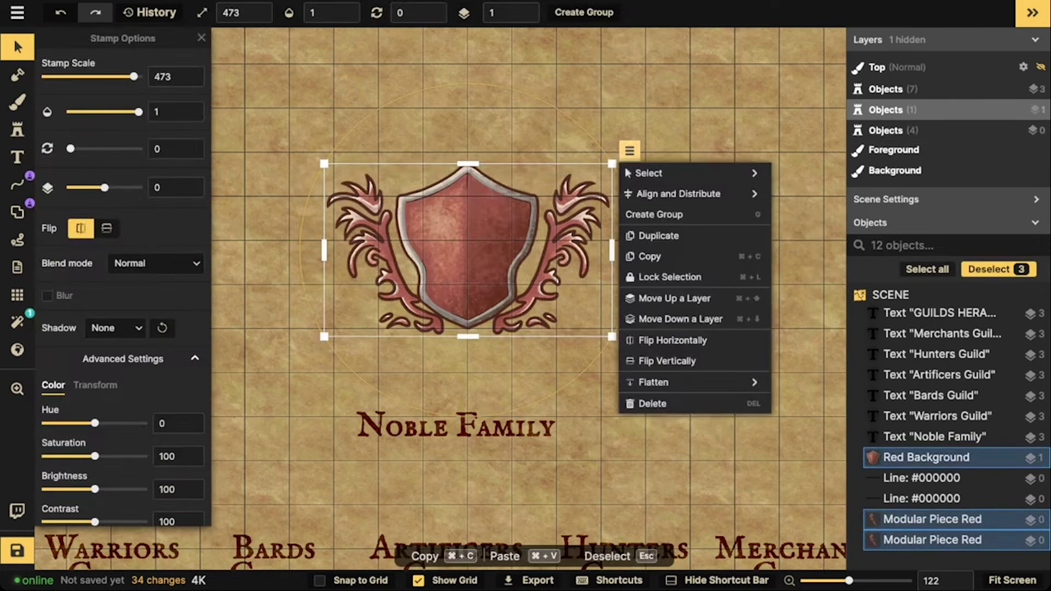
{"action": "mouse_move", "coordinate": [679, 194]}
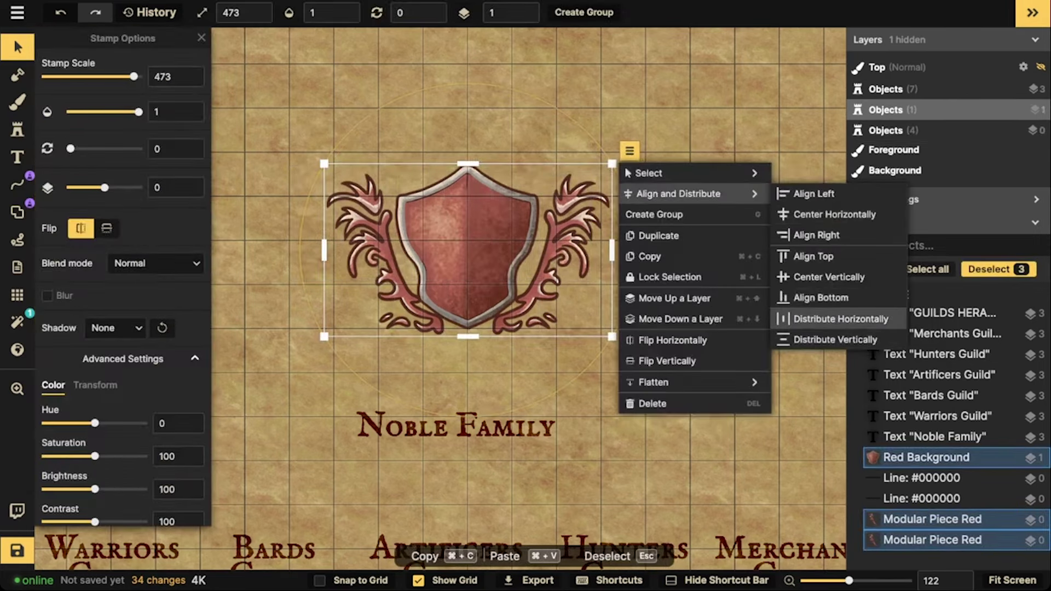
{"action": "left_click", "coordinate": [827, 277]}
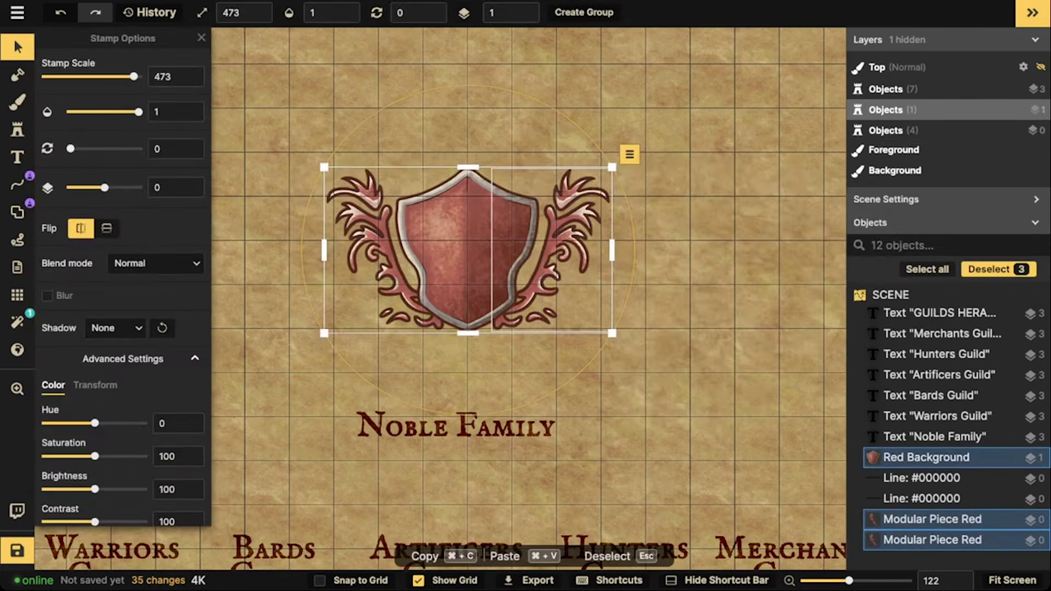
{"action": "left_click", "coordinate": [468, 247]}
{"action": "left_click", "coordinate": [657, 285]}
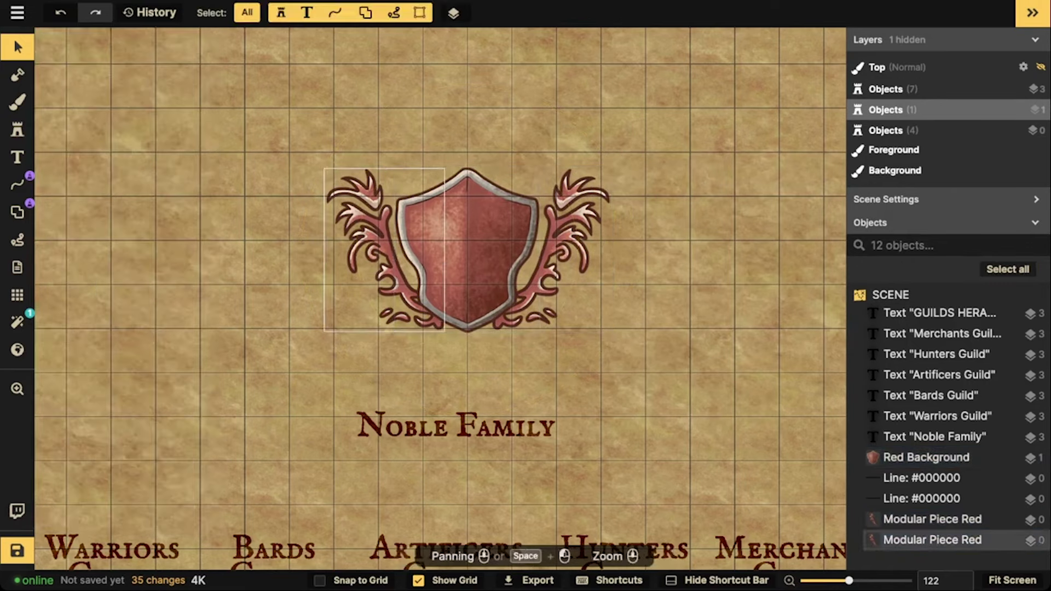
Place the unflipped antler-shaped Modular Piece Red stamp at scale 360 on layer 2 over the shield's lower-left edge
{"action": "left_click", "coordinate": [366, 246]}
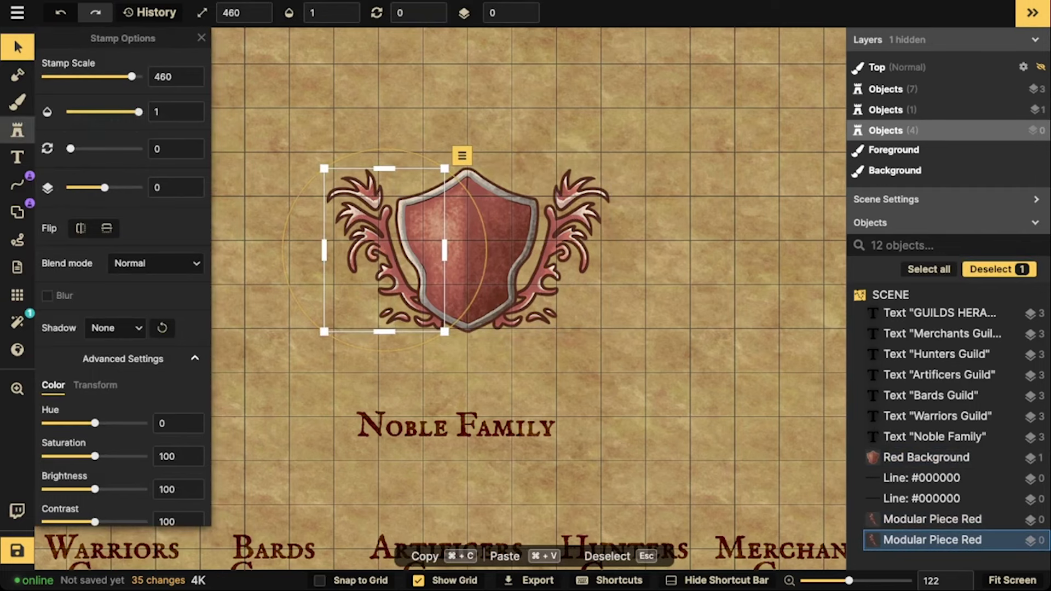
{"action": "left_click", "coordinate": [17, 129]}
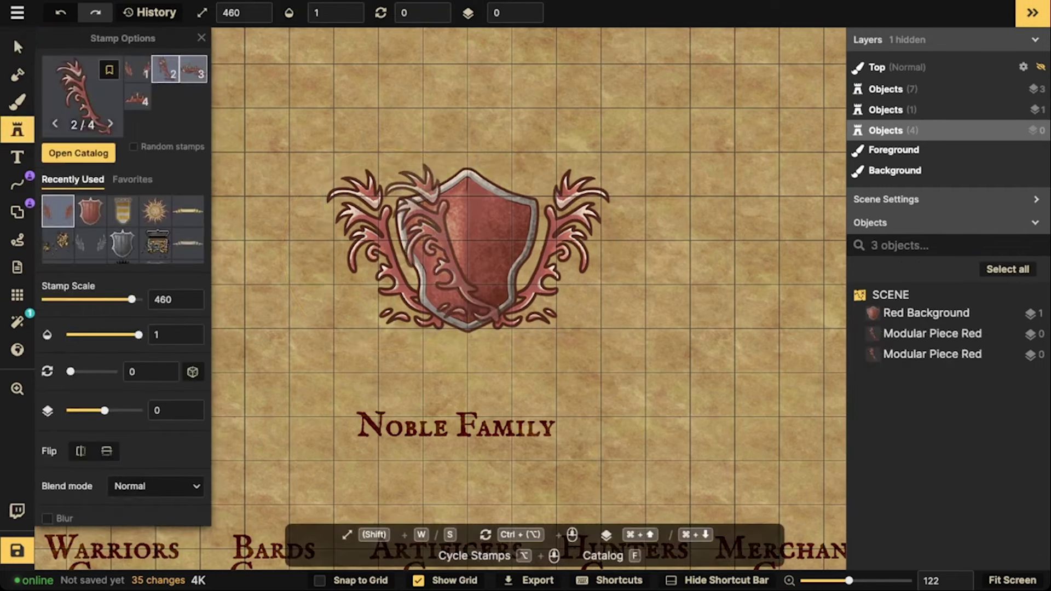
{"action": "left_click", "coordinate": [194, 69]}
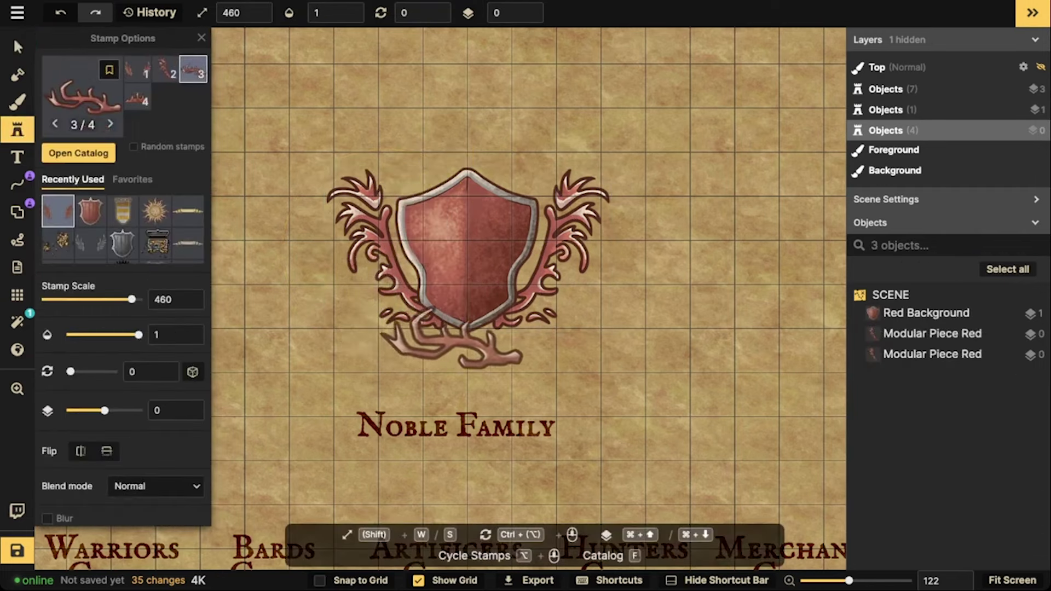
{"action": "key", "text": "s"}
{"action": "key", "text": "s"}
{"action": "key", "text": "s"}
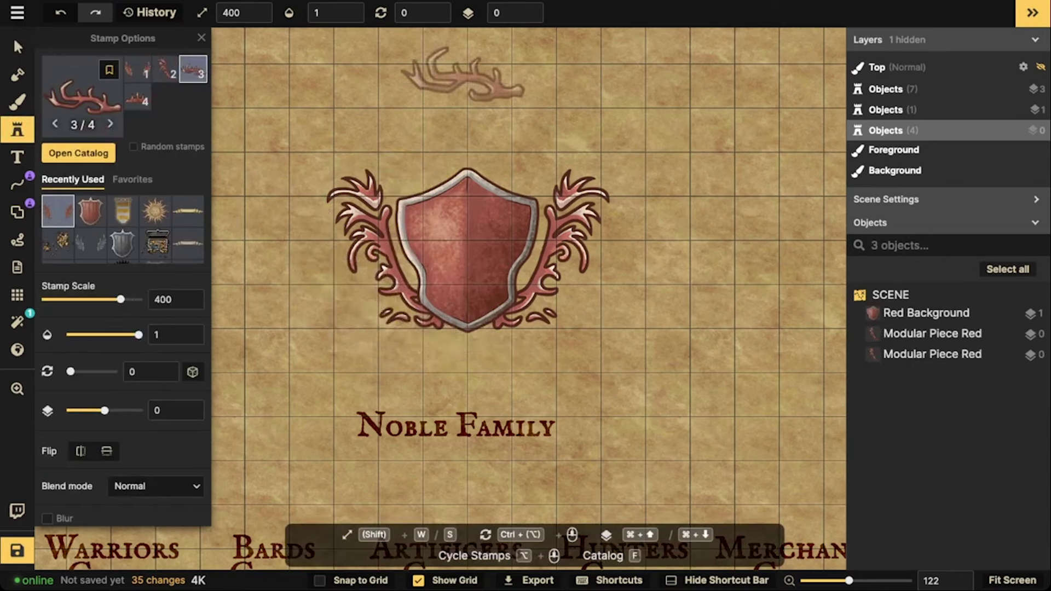
{"action": "left_click", "coordinate": [531, 6]}
{"action": "left_click", "coordinate": [530, 7]}
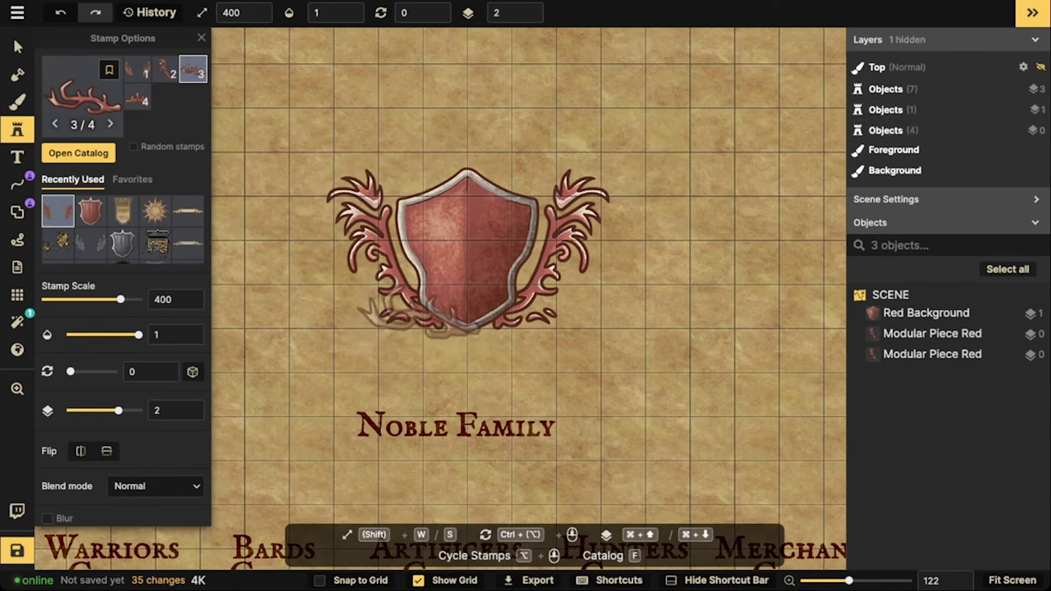
{"action": "left_click", "coordinate": [412, 319]}
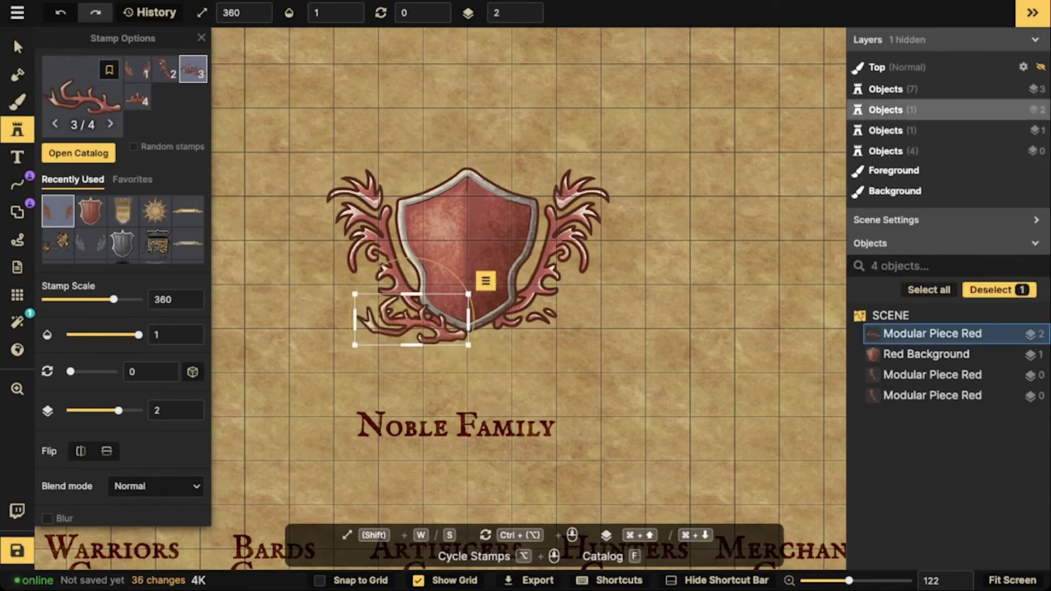
Place a horizontally flipped antler-shaped Modular Piece Red stamp at scale 360 on layer 2 over the shield's lower-right edge, mirroring the other one
{"action": "key", "text": "x"}
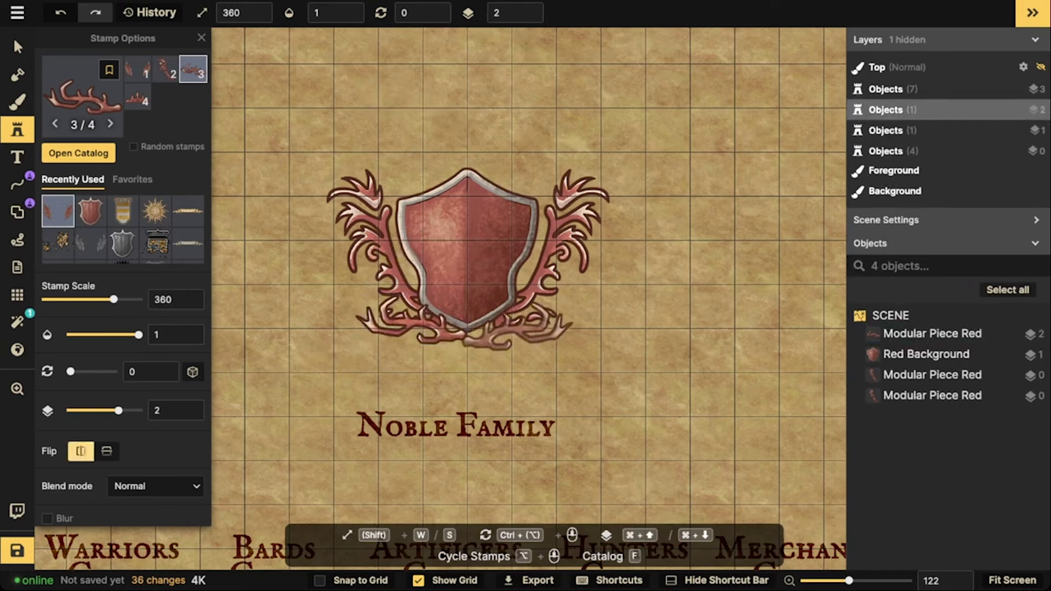
{"action": "left_click", "coordinate": [522, 320]}
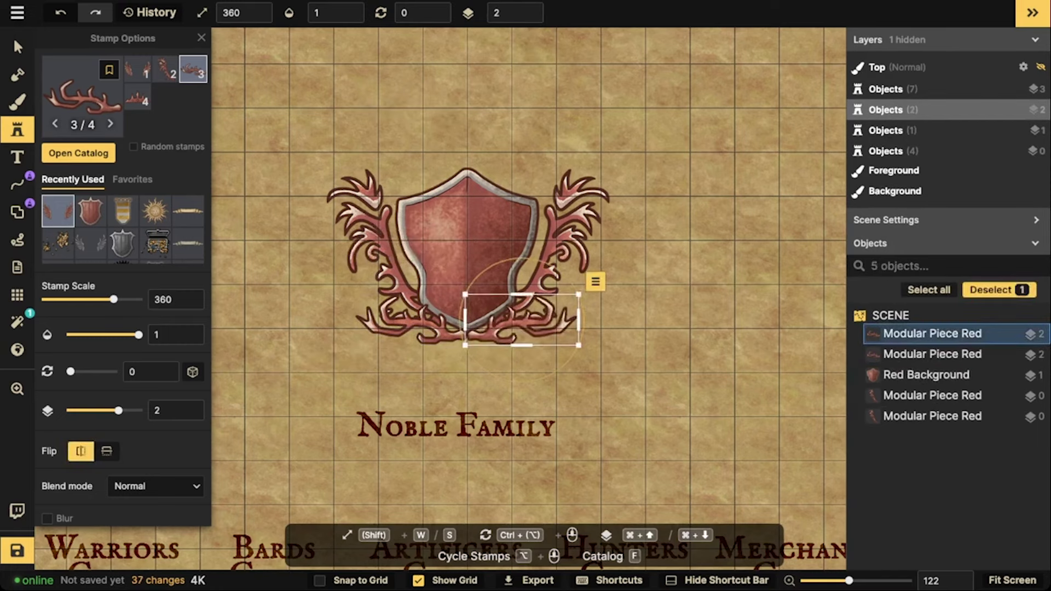
{"action": "key", "text": "Escape"}
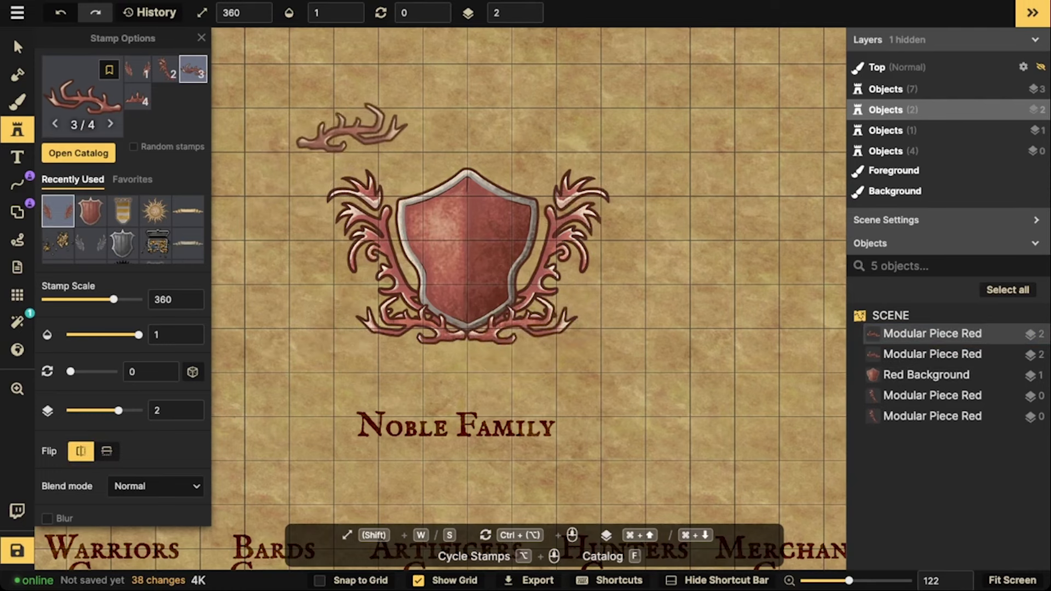
Place the Red Decorative Wings stamp on layer 0 behind the shield's upper edge, centered on the shield and scaled to 190
{"action": "left_click", "coordinate": [137, 69]}
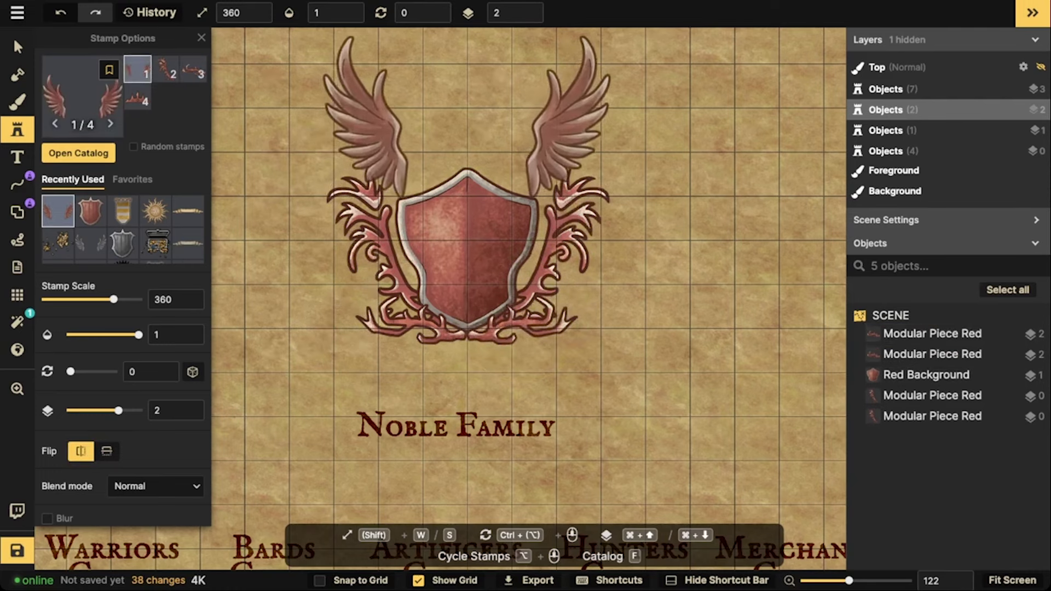
{"action": "key", "text": "s"}
{"action": "key", "text": "s"}
{"action": "key", "text": "s"}
{"action": "key", "text": "s"}
{"action": "key", "text": "s"}
{"action": "key", "text": "s"}
{"action": "key", "text": "s"}
{"action": "key", "text": "s"}
{"action": "key", "text": "s"}
{"action": "key", "text": "s"}
{"action": "key", "text": "s"}
{"action": "key", "text": "s"}
{"action": "key", "text": "s"}
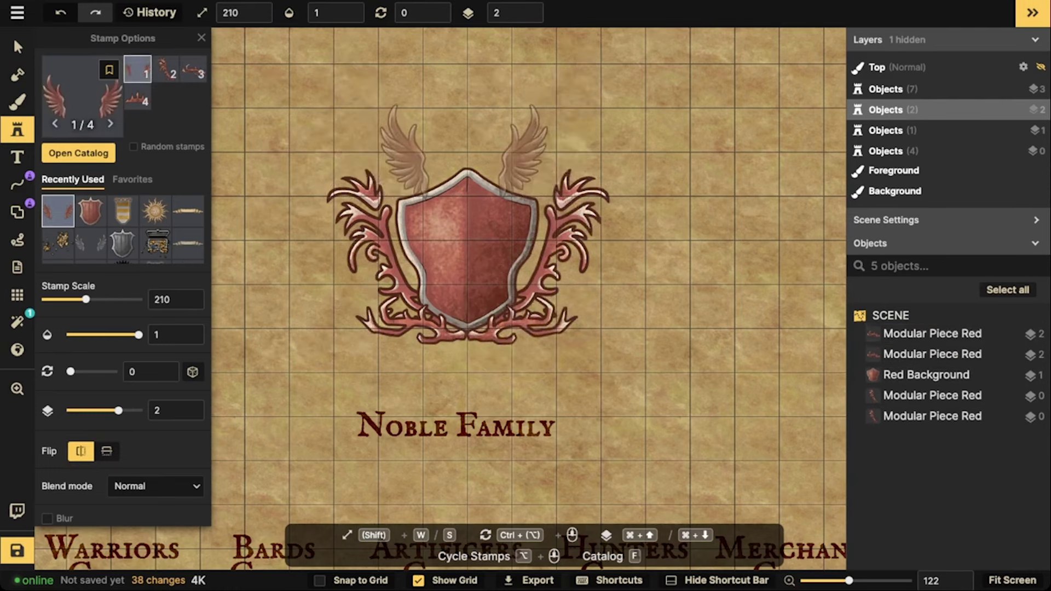
{"action": "key", "text": "super+Down"}
{"action": "key", "text": "super+Down"}
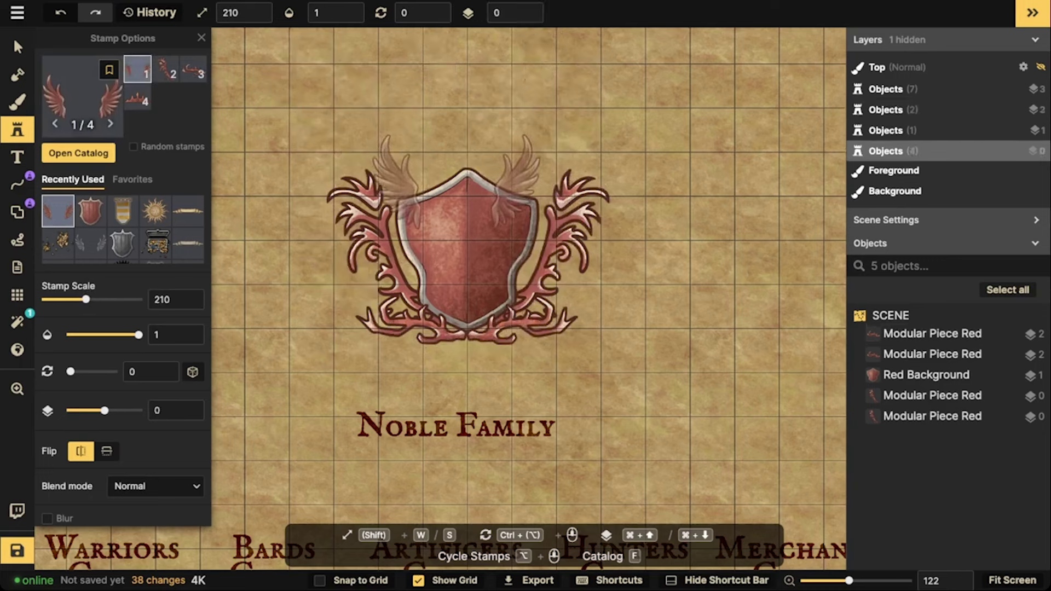
{"action": "left_click", "coordinate": [462, 172]}
{"action": "key", "text": "s"}
{"action": "key", "text": "s"}
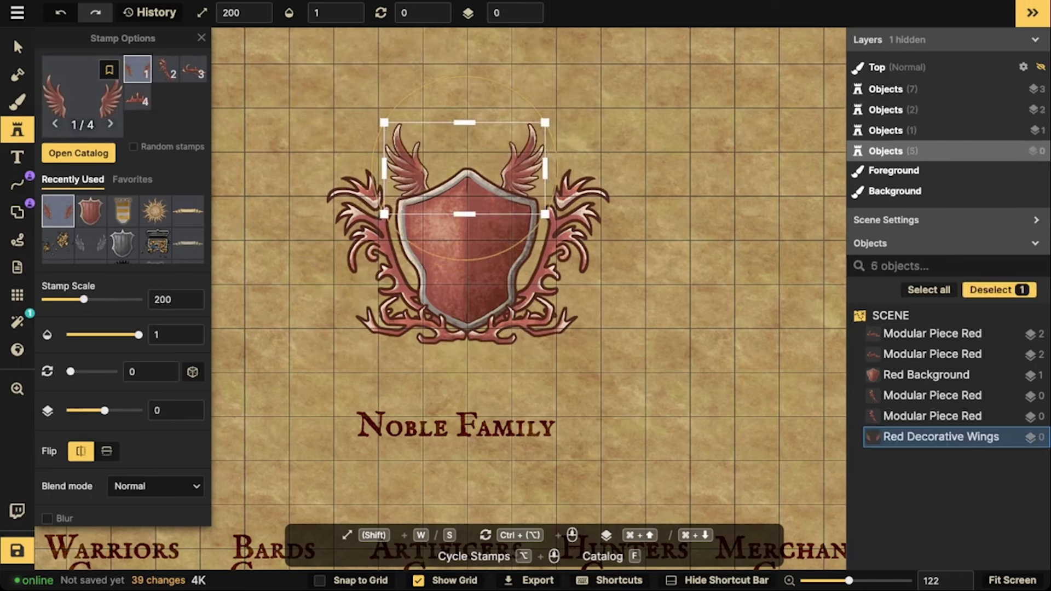
{"action": "left_click_drag", "start_coordinate": [466, 170], "coordinate": [467, 172]}
{"action": "key", "text": "Escape"}
Place Red Background shield variant 15 at scale 200, rotated 180 degrees, on layer 0 between the wings behind the main shield
{"action": "left_click", "coordinate": [90, 211]}
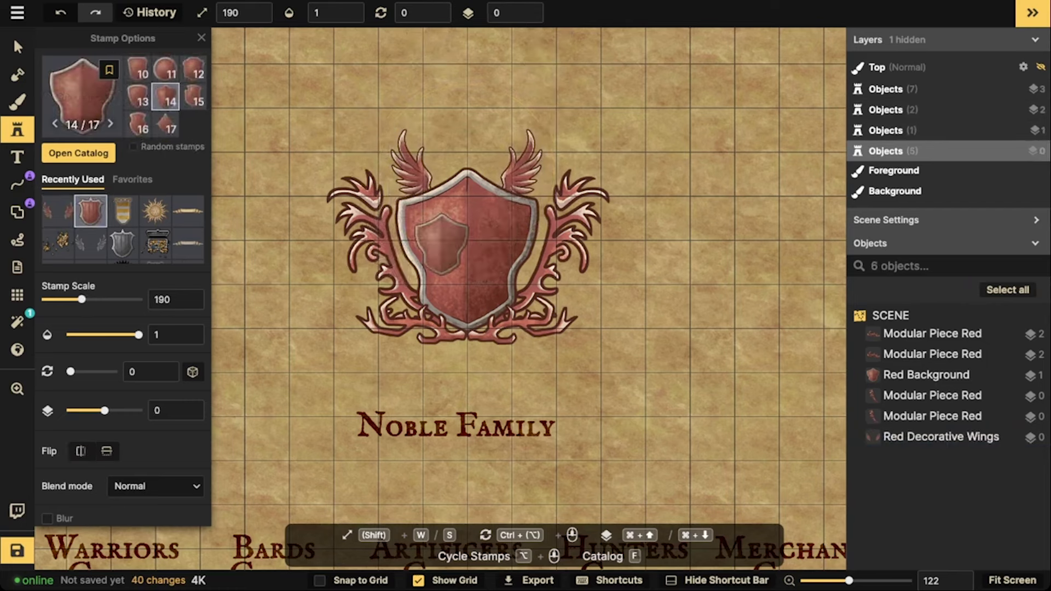
{"action": "left_click", "coordinate": [193, 96]}
{"action": "key", "text": "w"}
{"action": "scroll", "coordinate": [465, 128], "scroll_direction": "down", "scroll_amount": 5}
{"action": "scroll", "coordinate": [464, 131], "scroll_direction": "up", "scroll_amount": 8, "text": "ctrl"}
{"action": "scroll", "coordinate": [465, 130], "scroll_direction": "up", "scroll_amount": 1, "text": "ctrl"}
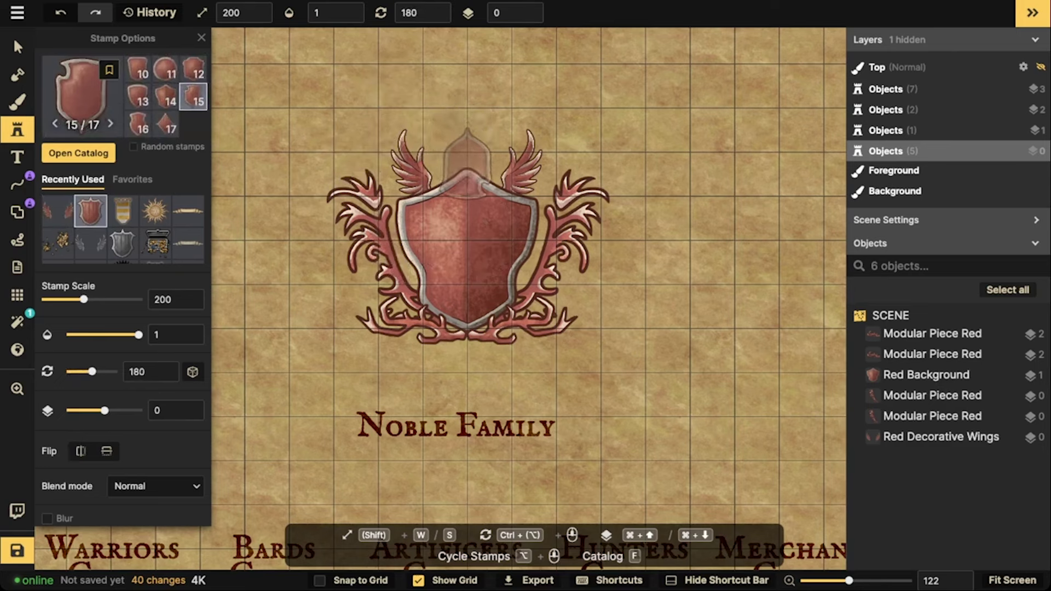
{"action": "left_click", "coordinate": [466, 165]}
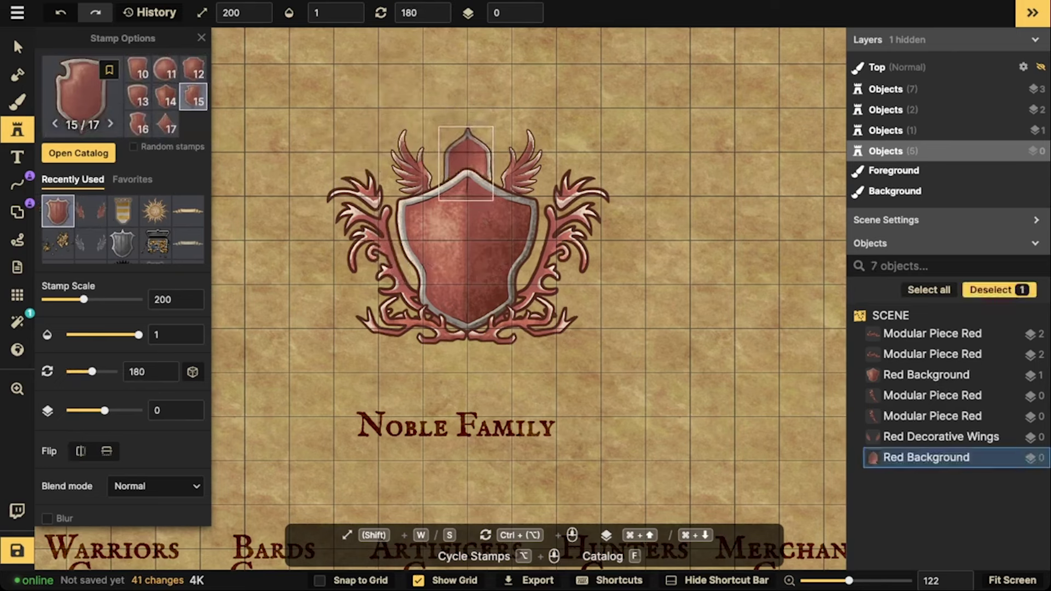
Place the Modular Crown Red stamp at scale 240 on layer 1 and fit it over the tip of the small inverted shield
{"action": "left_click", "coordinate": [91, 211]}
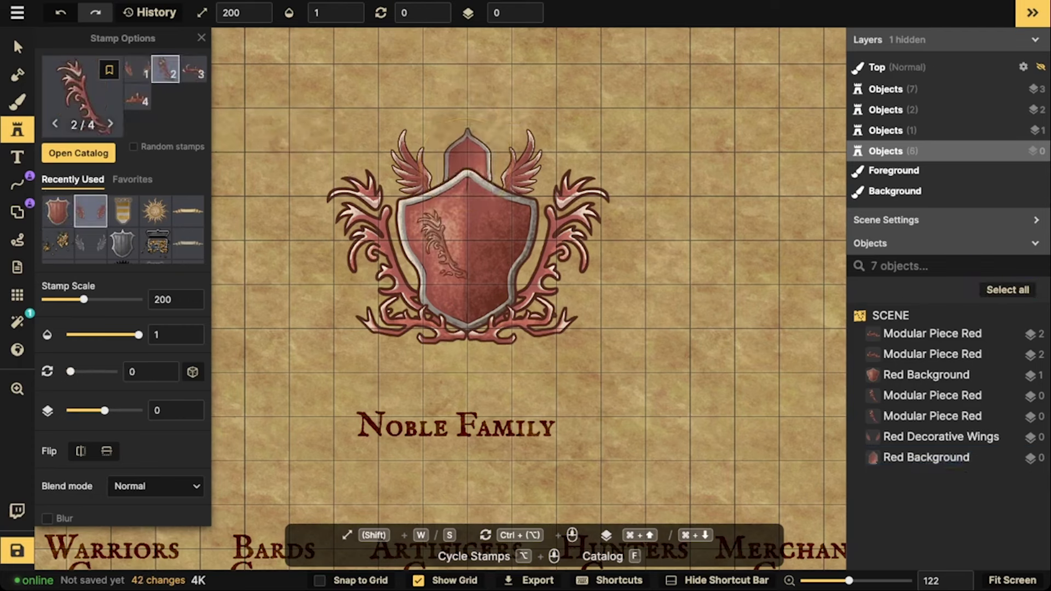
{"action": "left_click", "coordinate": [137, 96]}
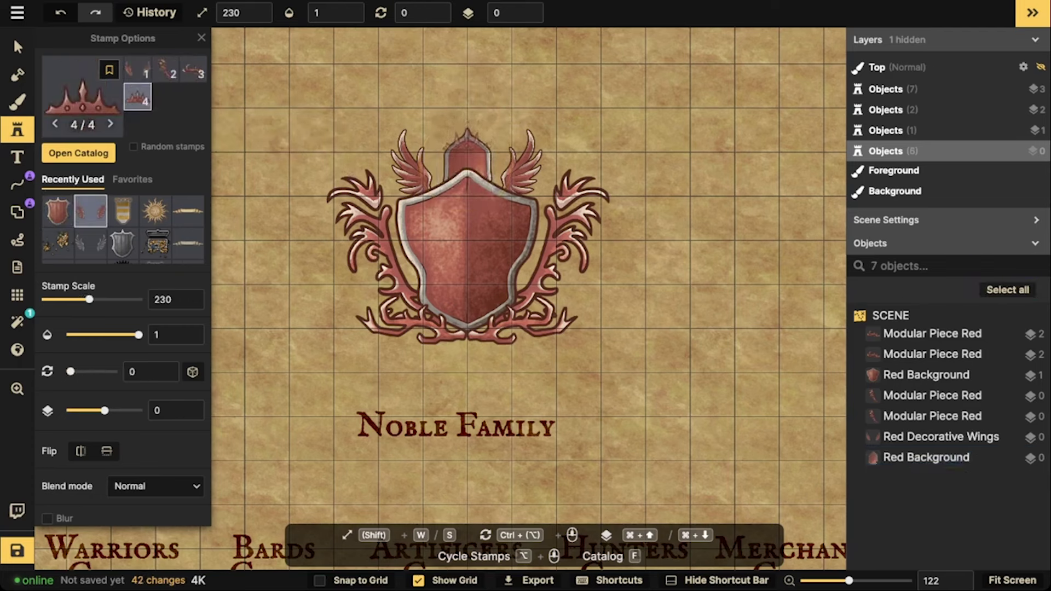
{"action": "left_click", "coordinate": [466, 140]}
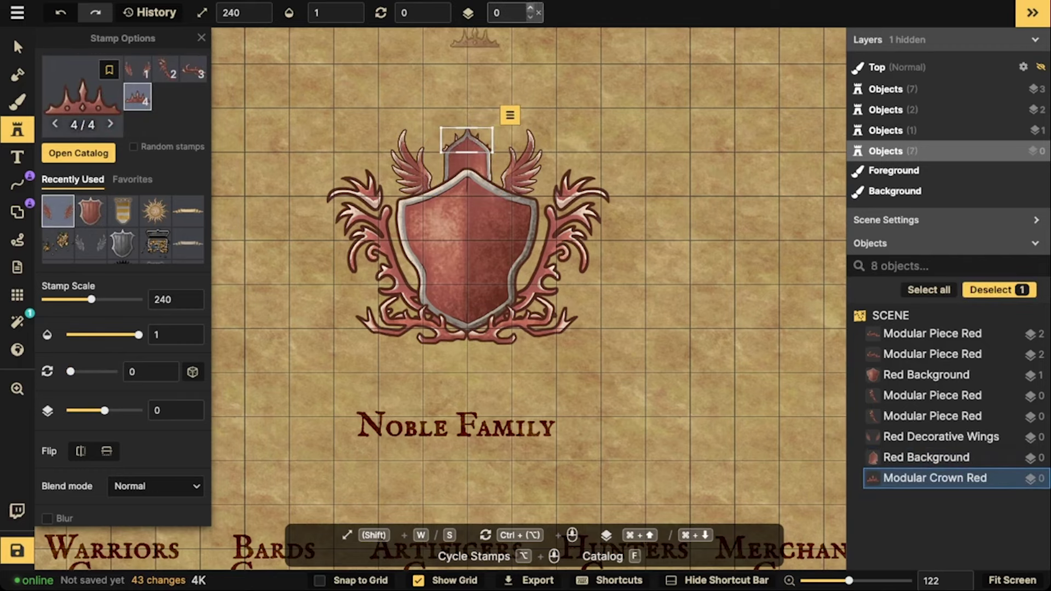
{"action": "left_click", "coordinate": [530, 9]}
{"action": "scroll", "coordinate": [486, 153], "scroll_direction": "up", "scroll_amount": 3}
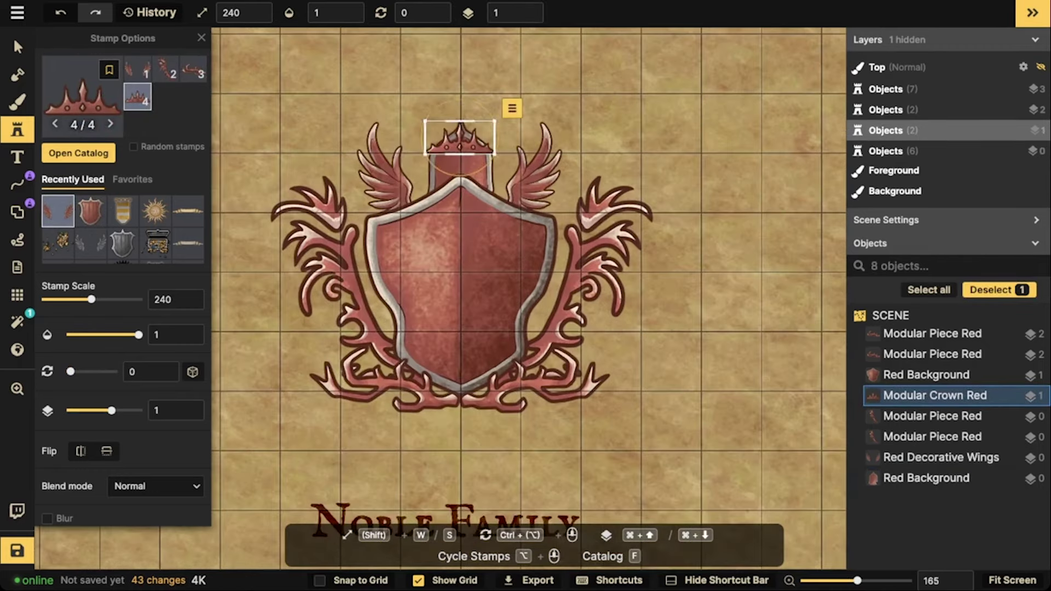
{"action": "scroll", "coordinate": [414, 107], "scroll_direction": "down", "scroll_amount": 3}
{"action": "left_click_drag", "start_coordinate": [466, 158], "coordinate": [474, 177]}
Add the Eagle stamp from the Heraldry catalog at scale 240 on layer 1, centered above the crown
{"action": "left_click", "coordinate": [82, 99]}
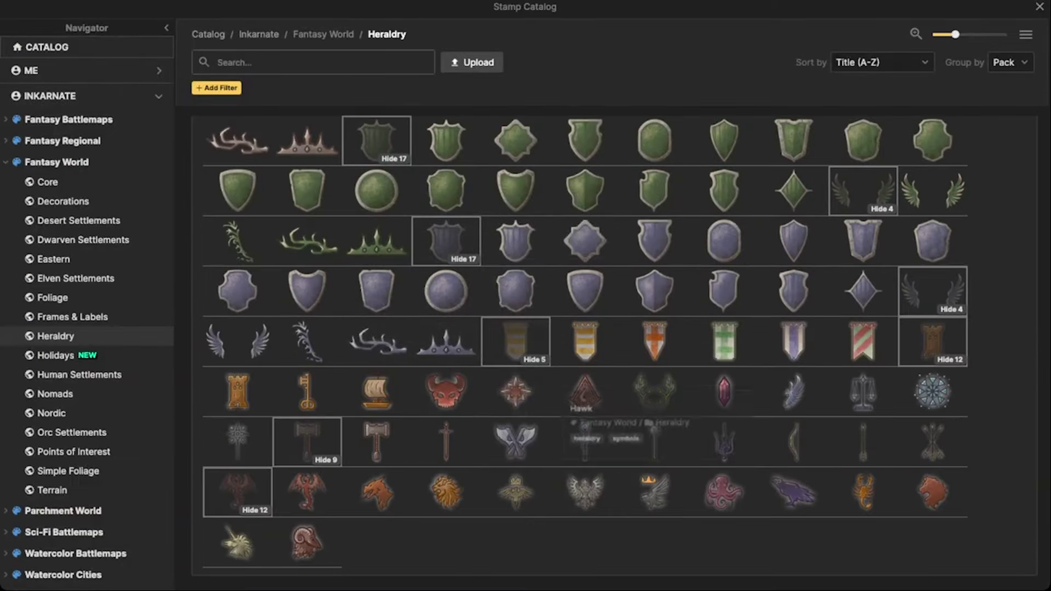
{"action": "left_click", "coordinate": [585, 491]}
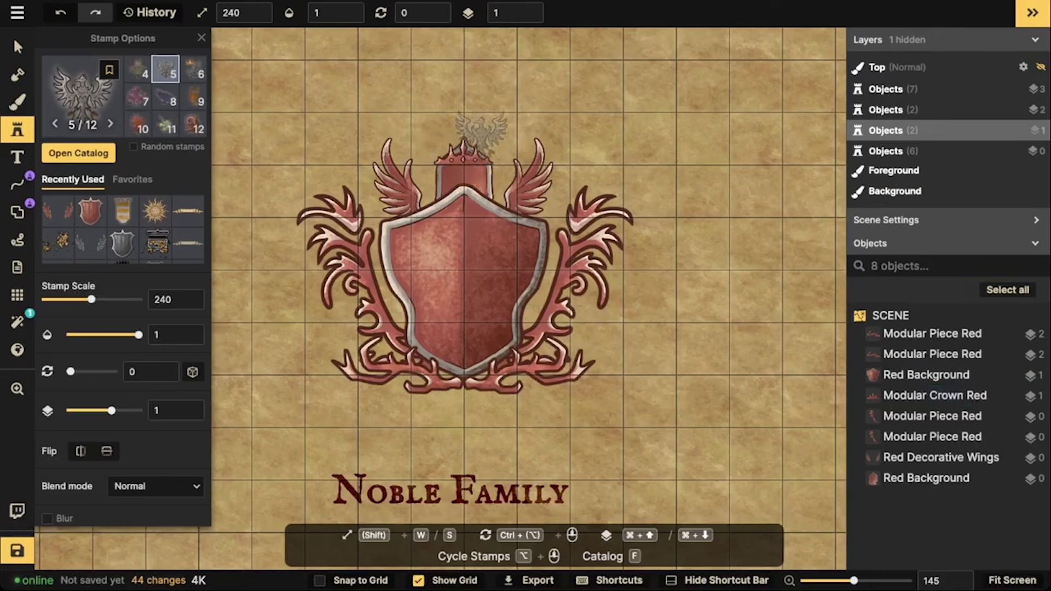
{"action": "left_click", "coordinate": [462, 117]}
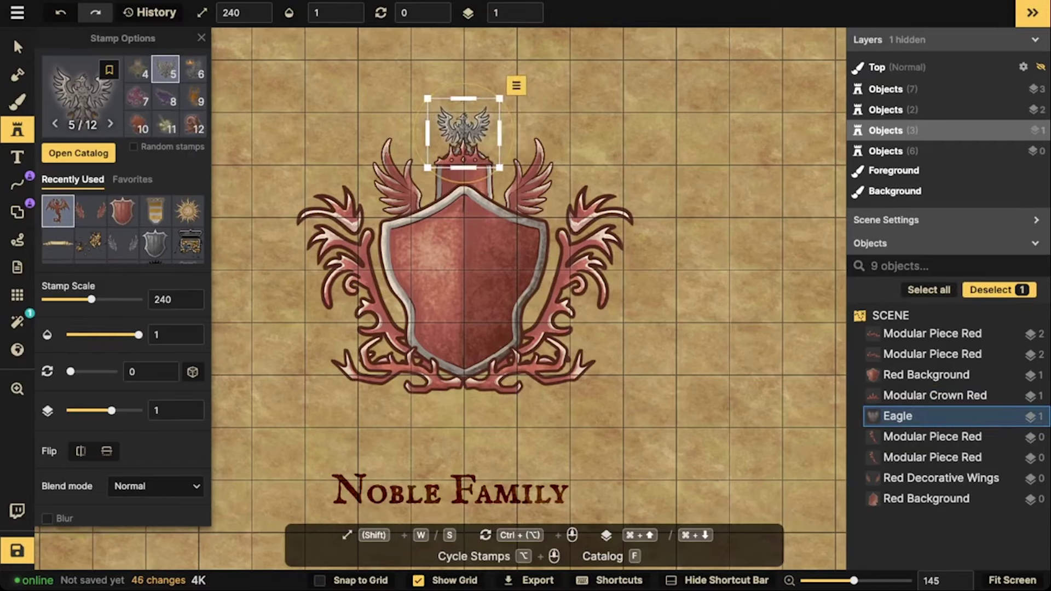
Give all nine coat-of-arms stamps a Layer shadow and move them together to sit higher and centered over the Noble Family text
{"action": "key", "text": "v"}
{"action": "left_click_drag", "start_coordinate": [188, 59], "coordinate": [624, 388]}
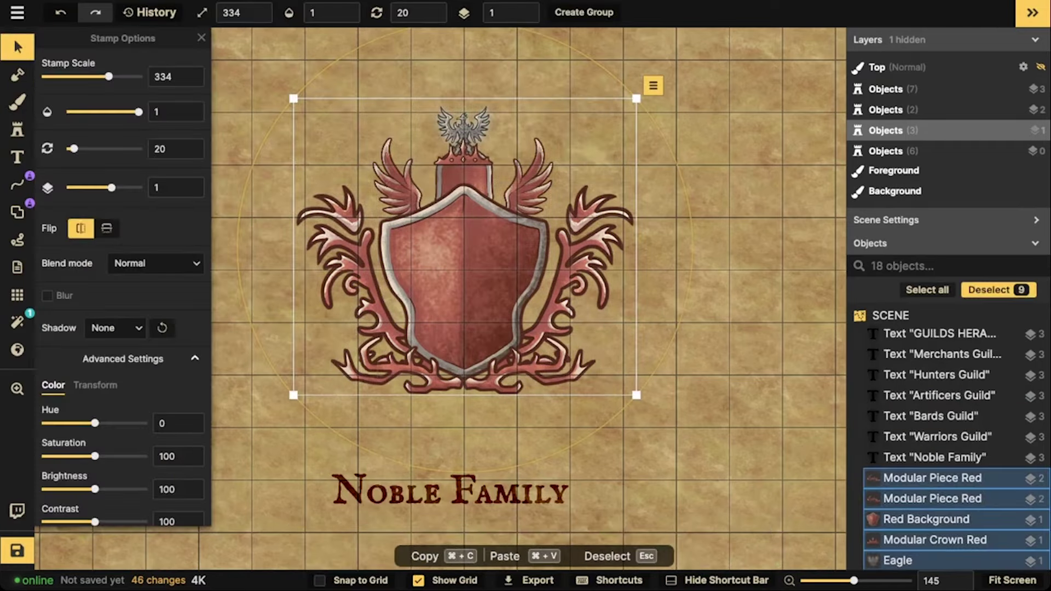
{"action": "left_click", "coordinate": [115, 328]}
{"action": "left_click", "coordinate": [142, 469]}
{"action": "scroll", "coordinate": [446, 281], "scroll_direction": "down", "scroll_amount": 3}
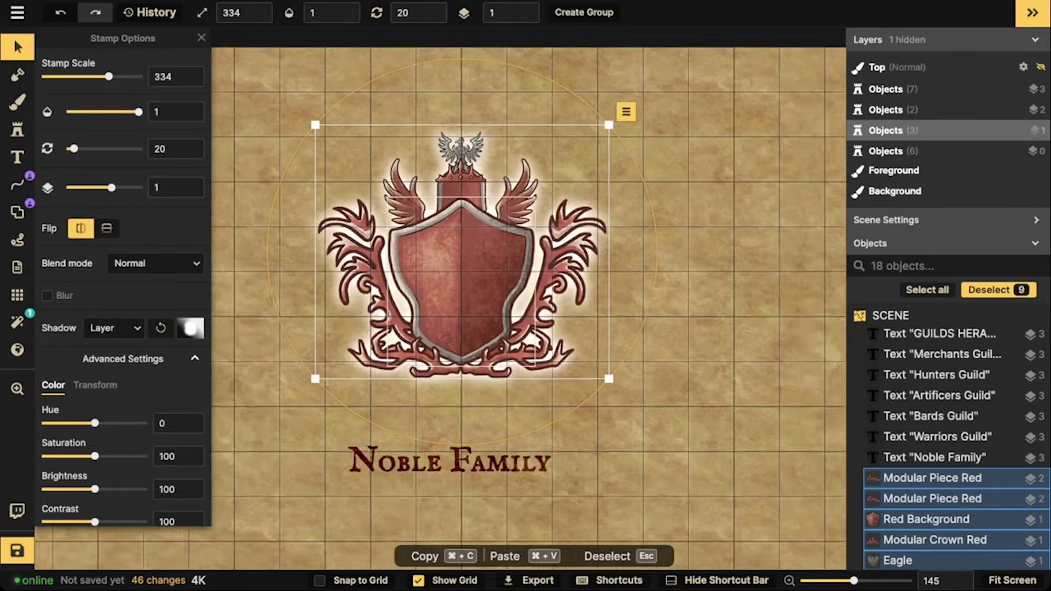
{"action": "mouse_move", "coordinate": [458, 274]}
{"action": "left_mouse_down"}
{"action": "mouse_move", "coordinate": [463, 253]}
{"action": "mouse_move", "coordinate": [464, 300]}
{"action": "mouse_move", "coordinate": [439, 220]}
{"action": "mouse_move", "coordinate": [423, 254]}
{"action": "mouse_move", "coordinate": [454, 249]}
{"action": "mouse_move", "coordinate": [450, 279]}
{"action": "left_mouse_up"}
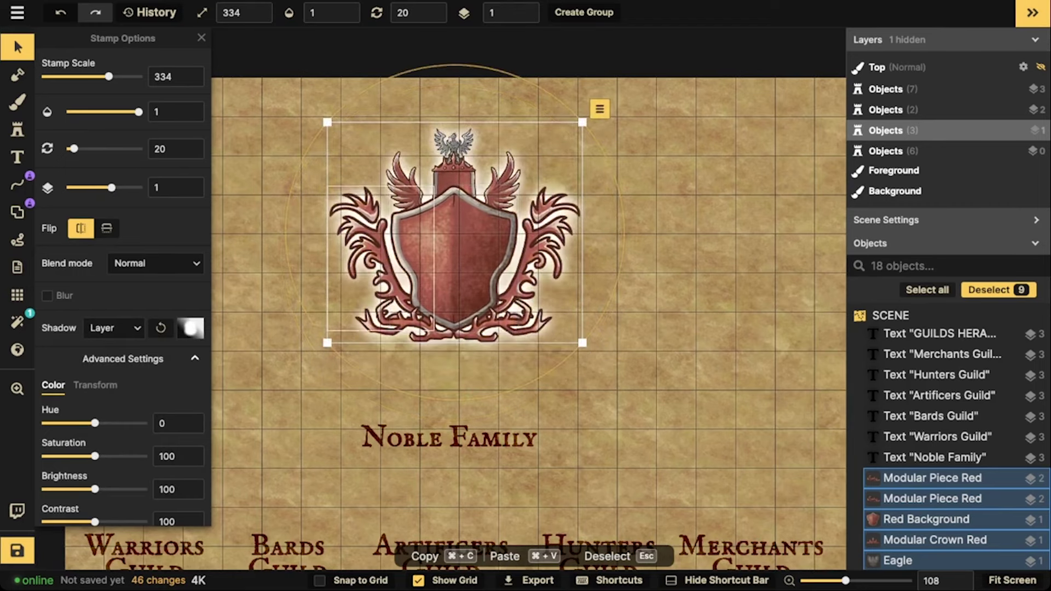
Place Banner stamp variant 5 at scale 234, unrotated, across the shield's lower tip
{"action": "left_click", "coordinate": [17, 130]}
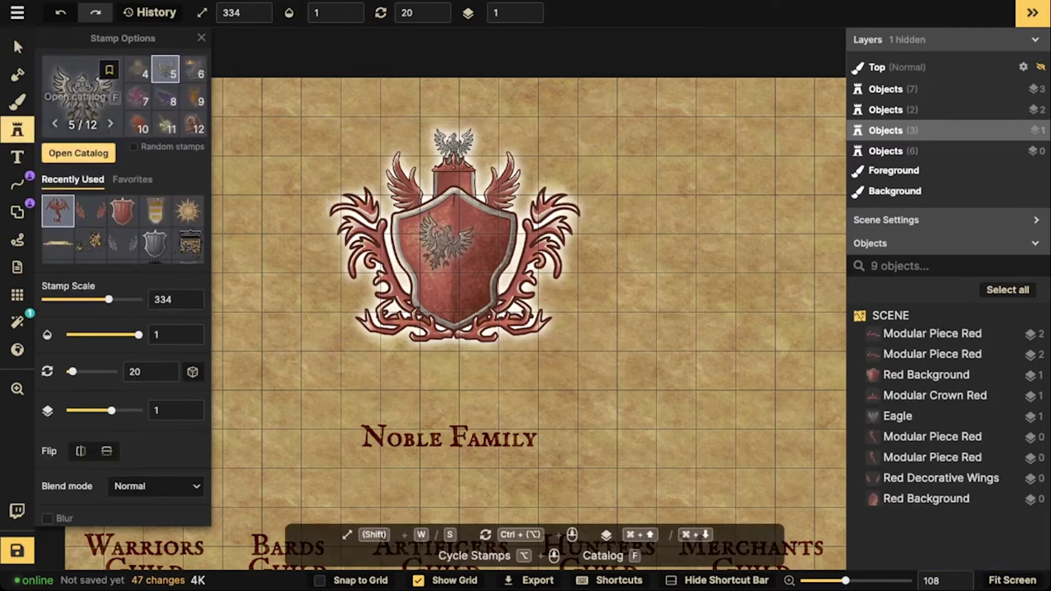
{"action": "left_click", "coordinate": [57, 242]}
{"action": "scroll", "coordinate": [449, 334], "scroll_direction": "up", "scroll_amount": 3}
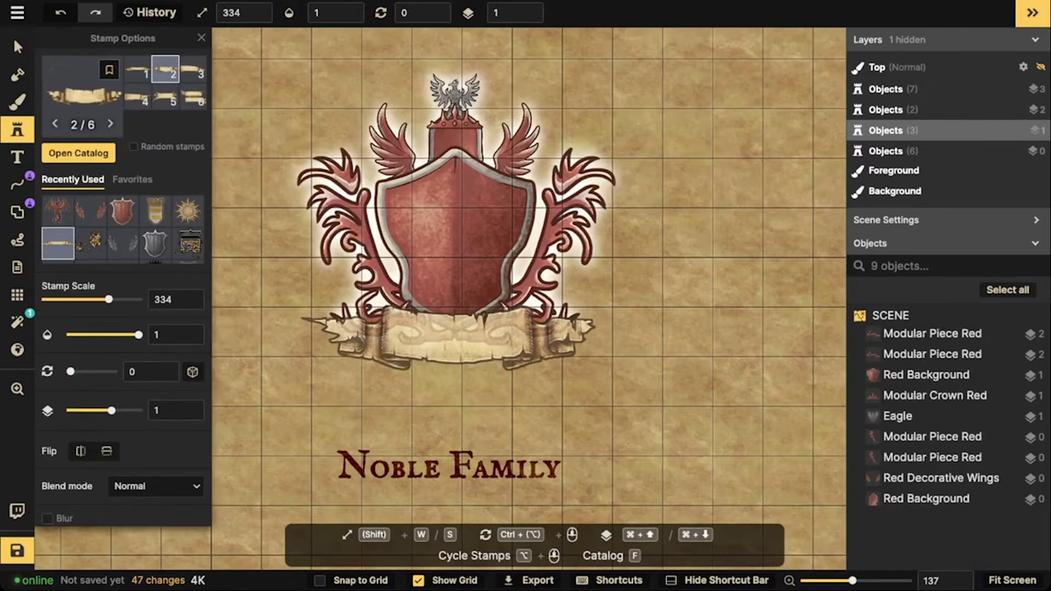
{"action": "scroll", "coordinate": [440, 338], "scroll_direction": "up", "scroll_amount": 2}
{"action": "key", "text": "s"}
{"action": "key", "text": "s"}
{"action": "key", "text": "s"}
{"action": "key", "text": "s"}
{"action": "key", "text": "s"}
{"action": "key", "text": "s"}
{"action": "key", "text": "s"}
{"action": "key", "text": "s"}
{"action": "key", "text": "s"}
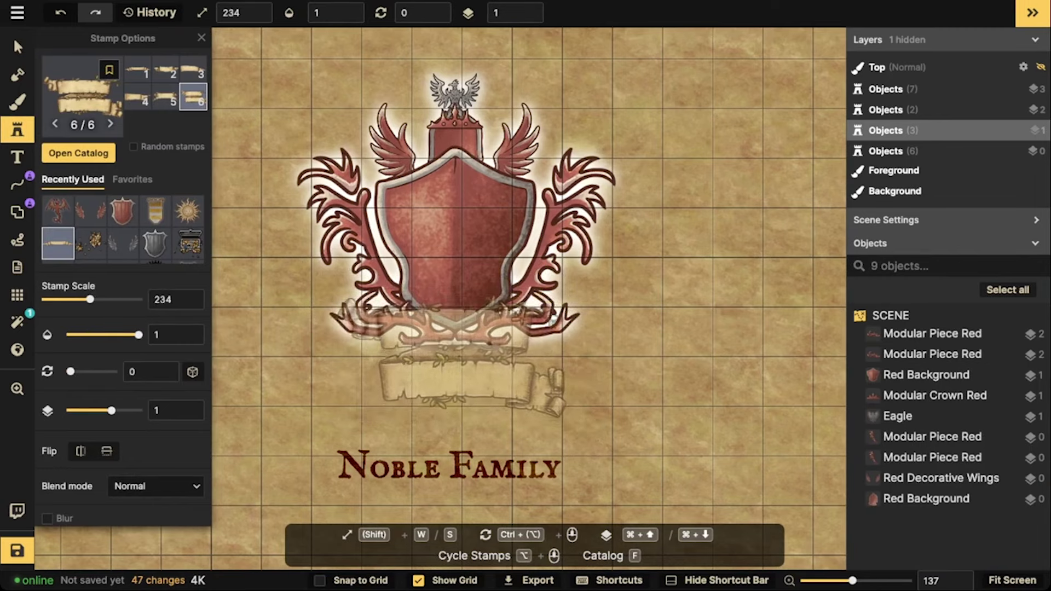
{"action": "scroll", "coordinate": [449, 378], "scroll_direction": "up", "scroll_amount": 1}
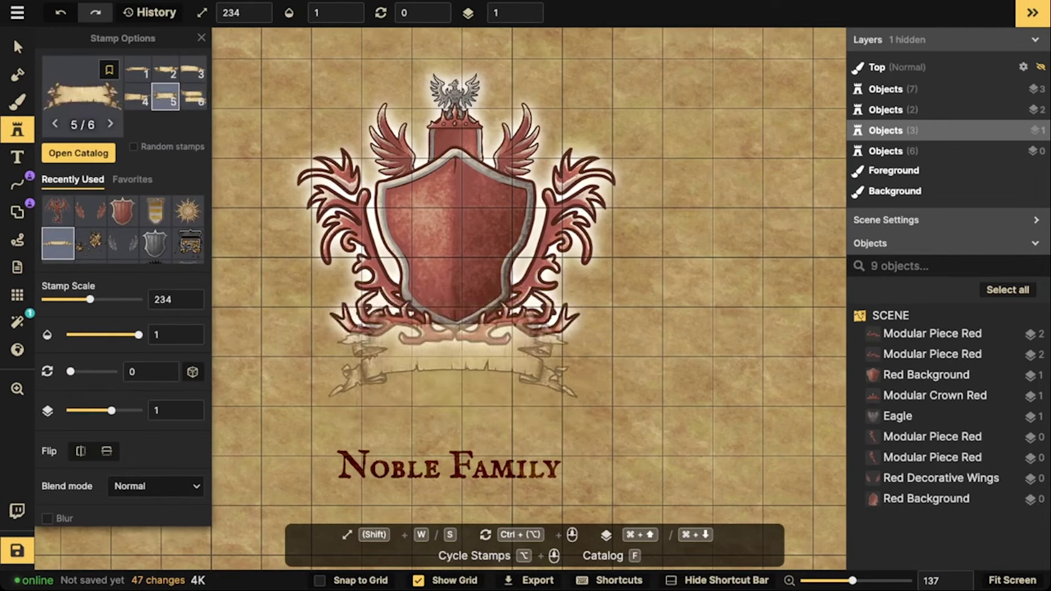
{"action": "left_click", "coordinate": [454, 320]}
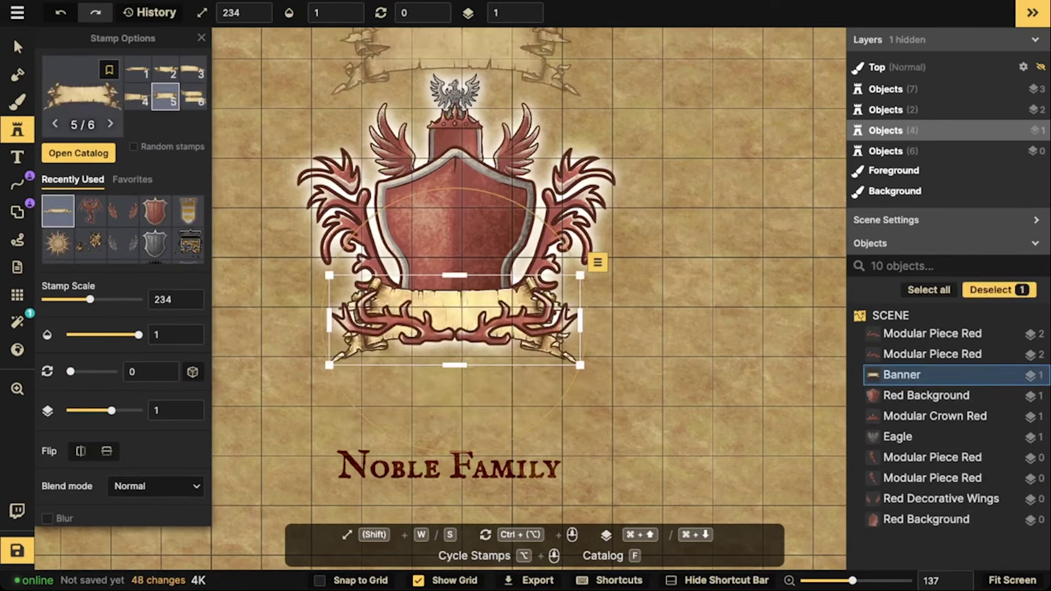
Raise the banner to layer 3 and move it slightly up over the lower part of the shield
{"action": "left_click", "coordinate": [530, 9]}
{"action": "left_click", "coordinate": [530, 9]}
{"action": "left_click_drag", "start_coordinate": [454, 320], "coordinate": [454, 300]}
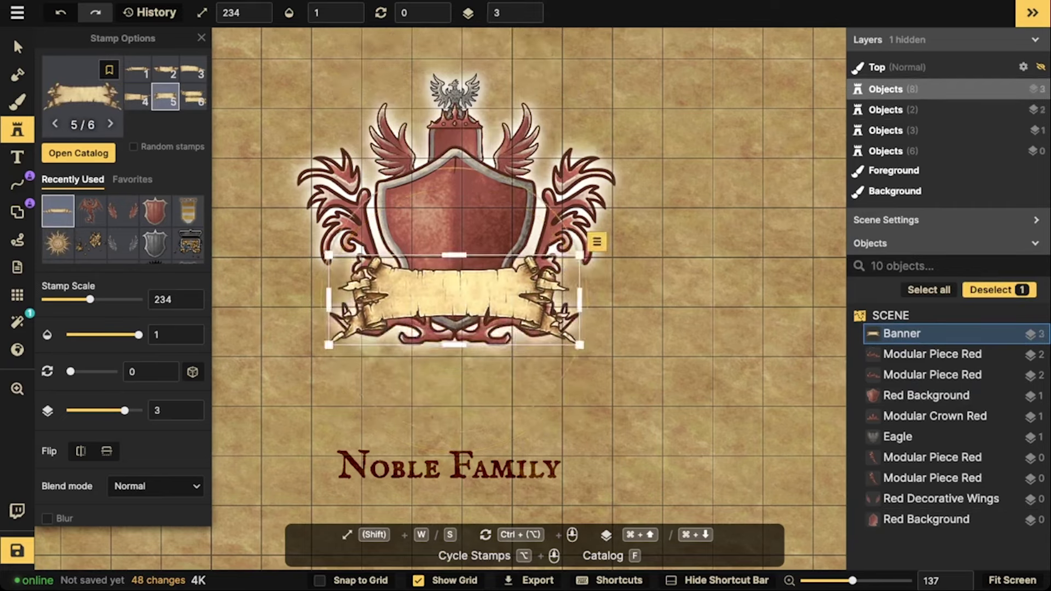
{"action": "scroll", "coordinate": [454, 300], "scroll_direction": "up", "scroll_amount": 2}
{"action": "scroll", "coordinate": [455, 300], "scroll_direction": "up", "scroll_amount": 10}
{"action": "scroll", "coordinate": [455, 300], "scroll_direction": "down", "scroll_amount": 11}
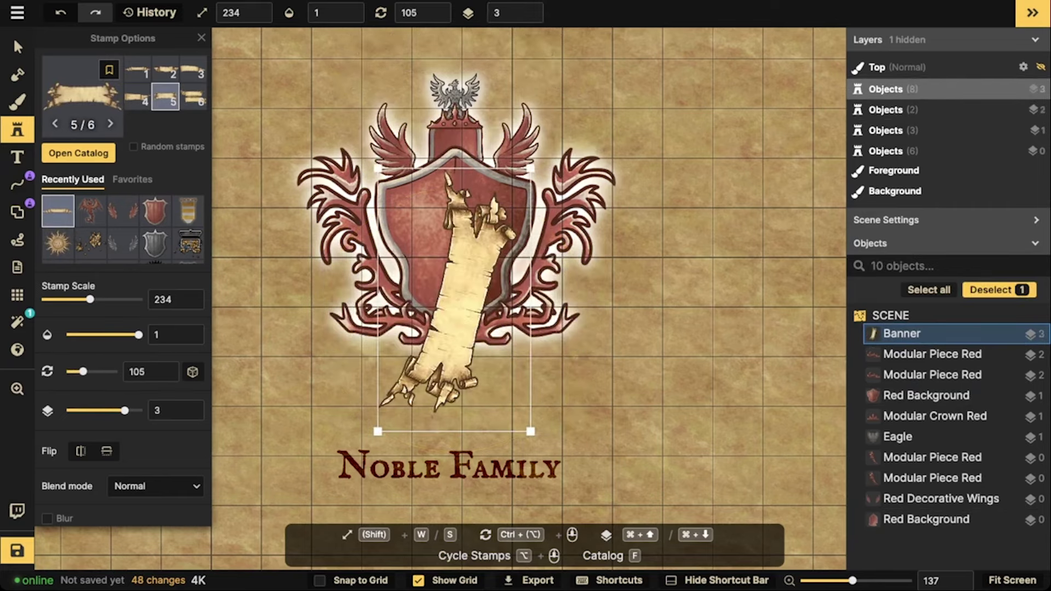
Nudge the banner slightly down on the shield and bring up its shadow and advanced placement settings
{"action": "left_click_drag", "start_coordinate": [454, 300], "coordinate": [454, 302]}
{"action": "scroll", "coordinate": [123, 273], "scroll_direction": "down", "scroll_amount": 5}
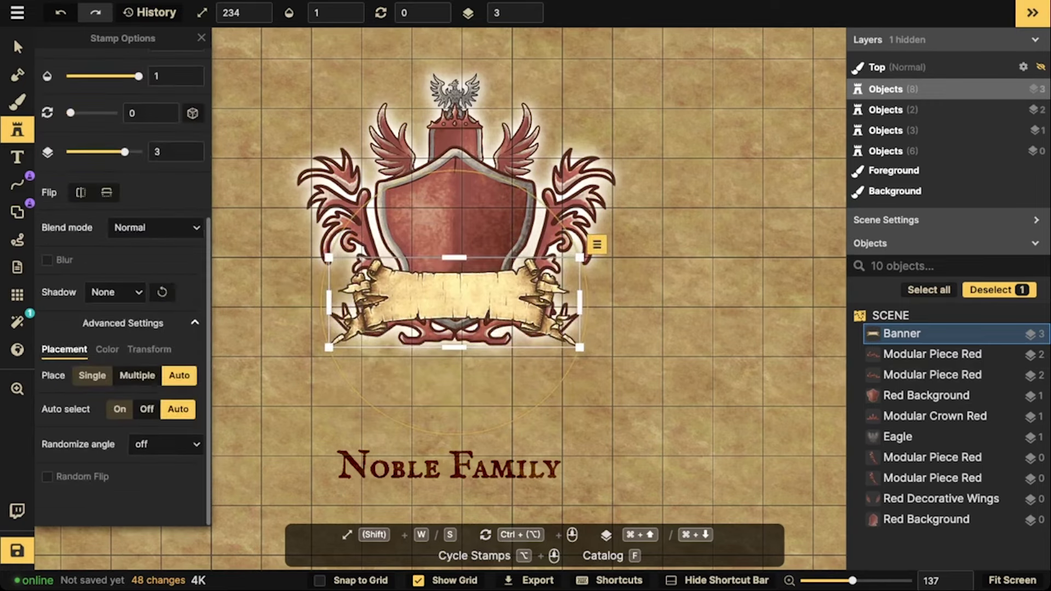